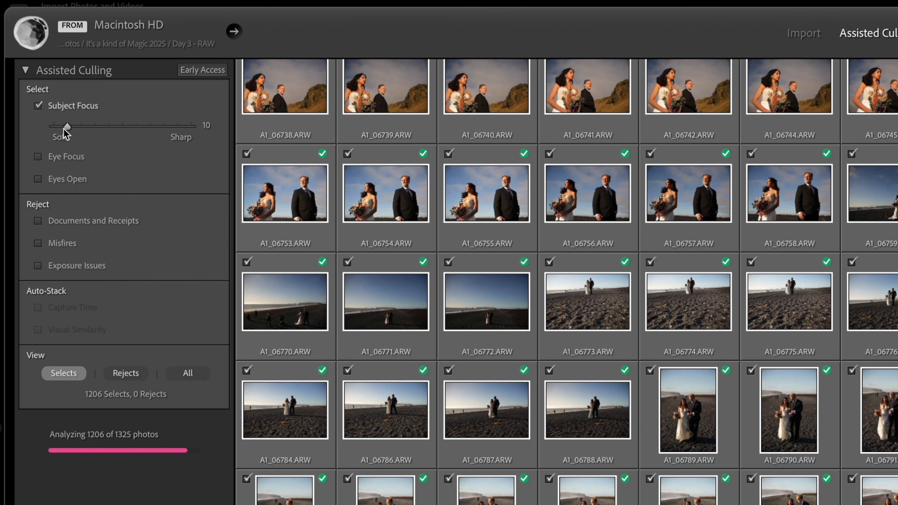
Step: Set the Subject Focus threshold to 10 in Assisted Culling and show only the rejected photos
mouse_move(65, 131)
left_mouse_down()
mouse_move(109, 128)
mouse_move(52, 128)
left_mouse_up()
left_click(67, 127)
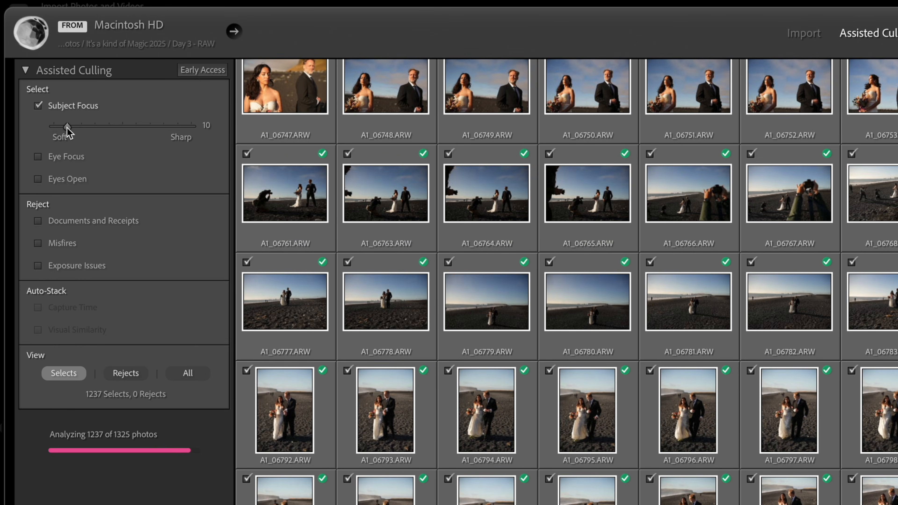
left_click(126, 372)
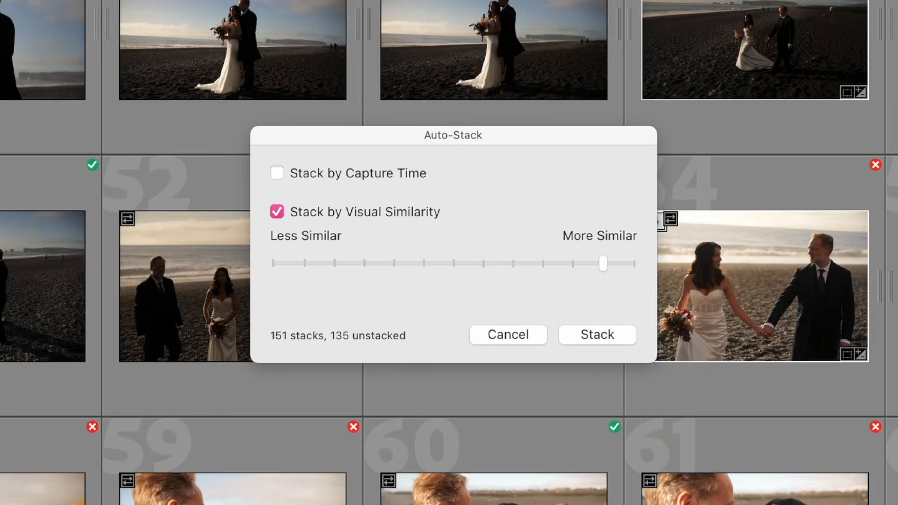
Step: Lower the Visual Similarity threshold for Auto-Stack to the Less Similar end
left_click_drag(601, 265, 279, 290)
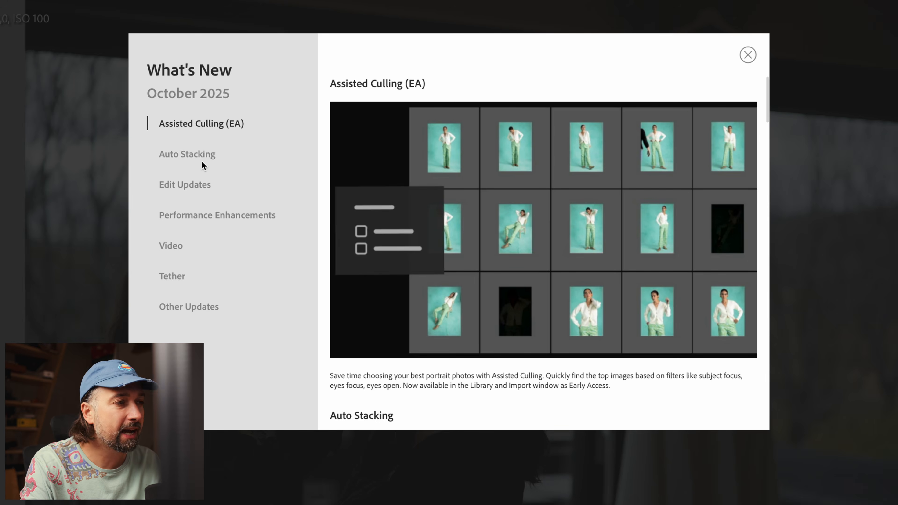
Step: Read the October 2025 release notes on Auto Stacking and Edit Updates, including dust and reflection removal
left_click(201, 158)
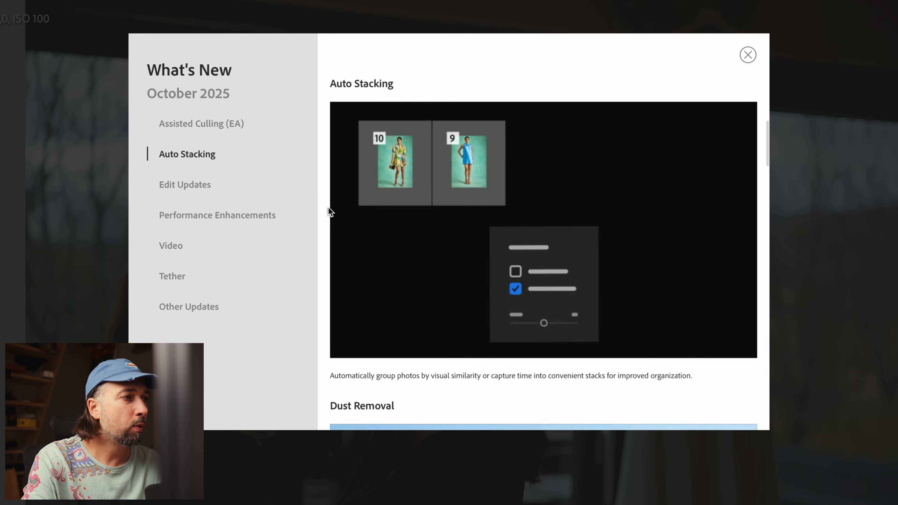
left_click(201, 187)
scroll(562, 271, "down", 1)
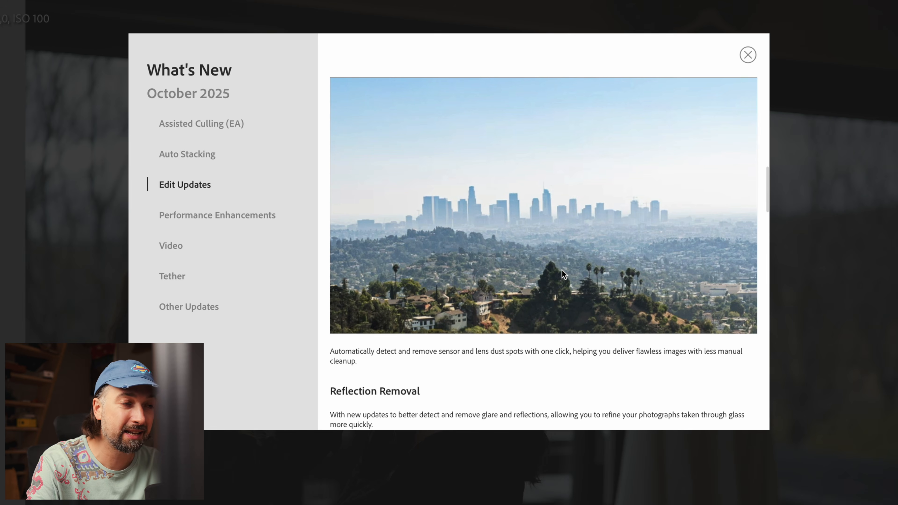
scroll(562, 270, "up", 1)
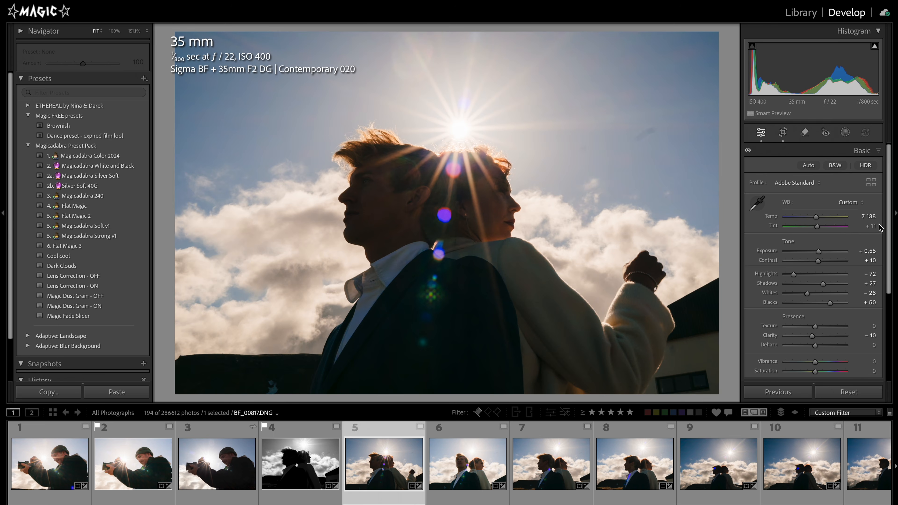
Step: Apply automatic Dust removal to the backlit couple photo BF_00817.DNG, using Visualize Spots to inspect the dust
left_click(805, 132)
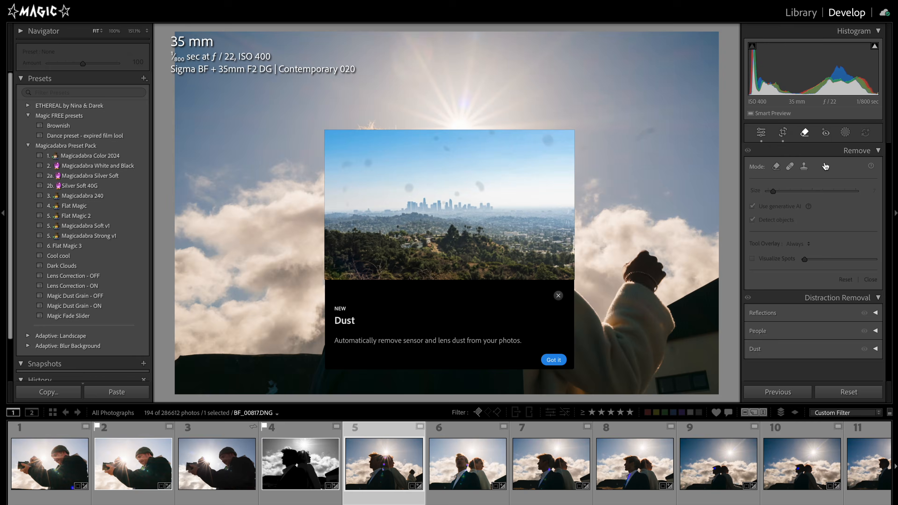
left_click(555, 360)
left_click(756, 352)
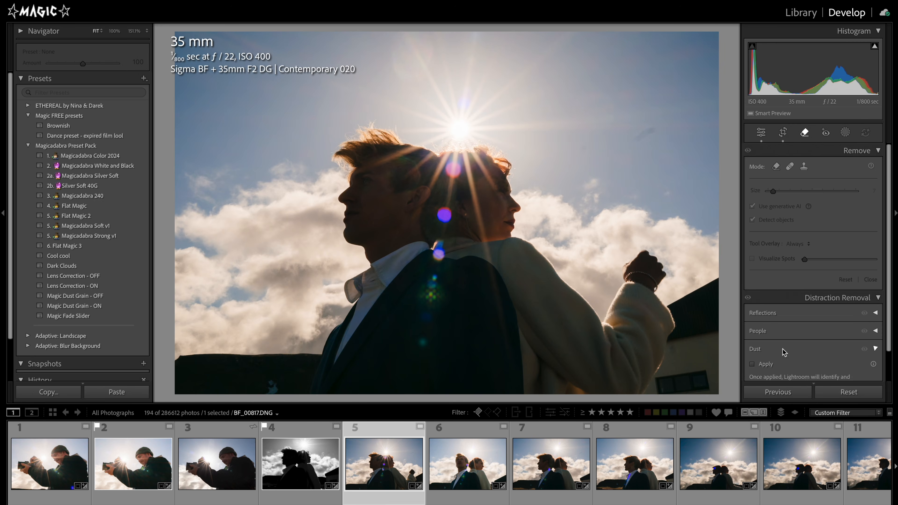
left_click(752, 366)
left_click_drag(804, 367, 785, 368)
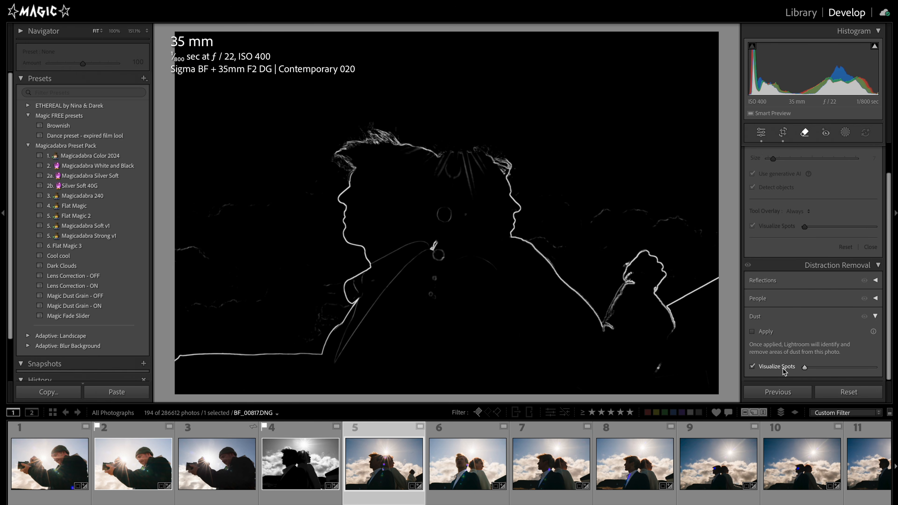
left_click(762, 332)
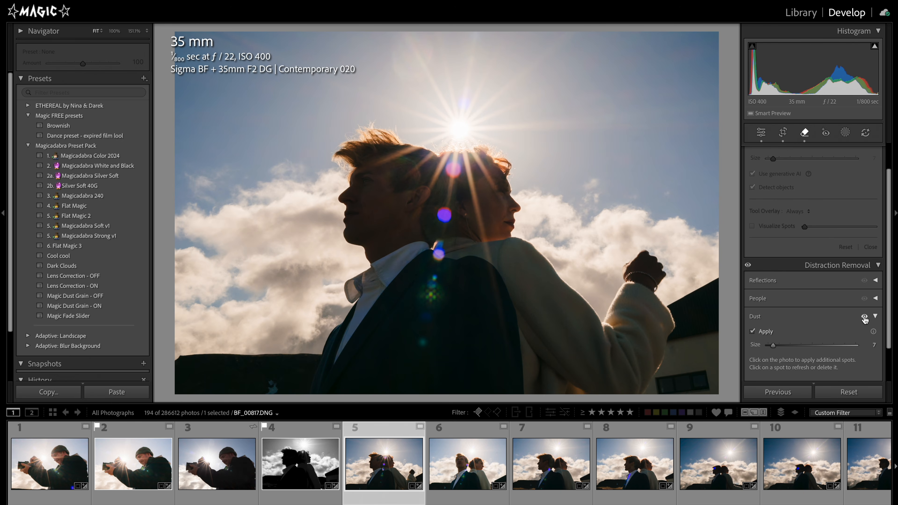
left_click(801, 464)
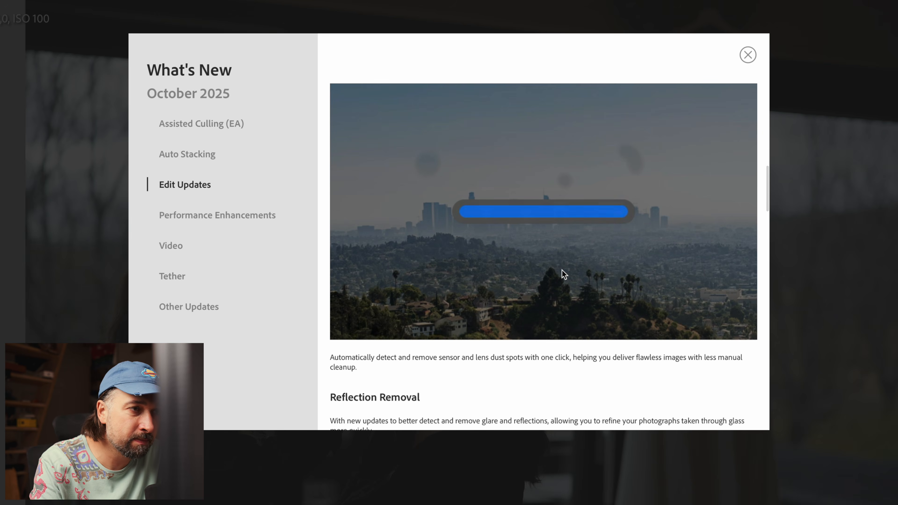
Step: Read the release notes from Performance Enhancements through 4K export, Leica tethering, new filters, folder panel changes and milliseconds support
left_click(232, 220)
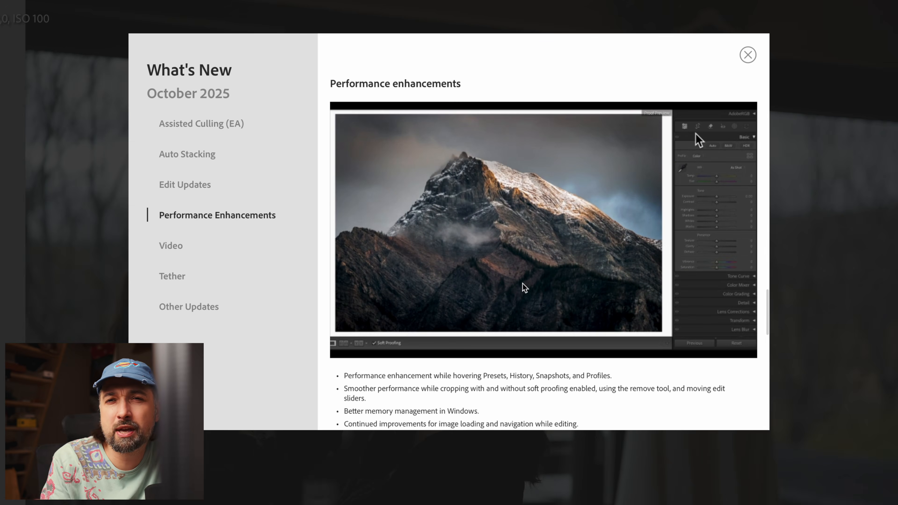
scroll(522, 283, "down", 1)
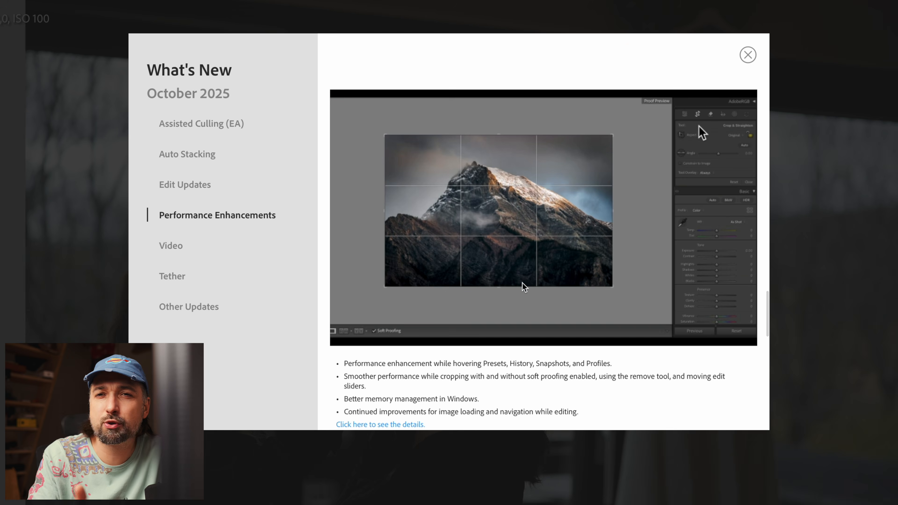
scroll(543, 344, "down", 1)
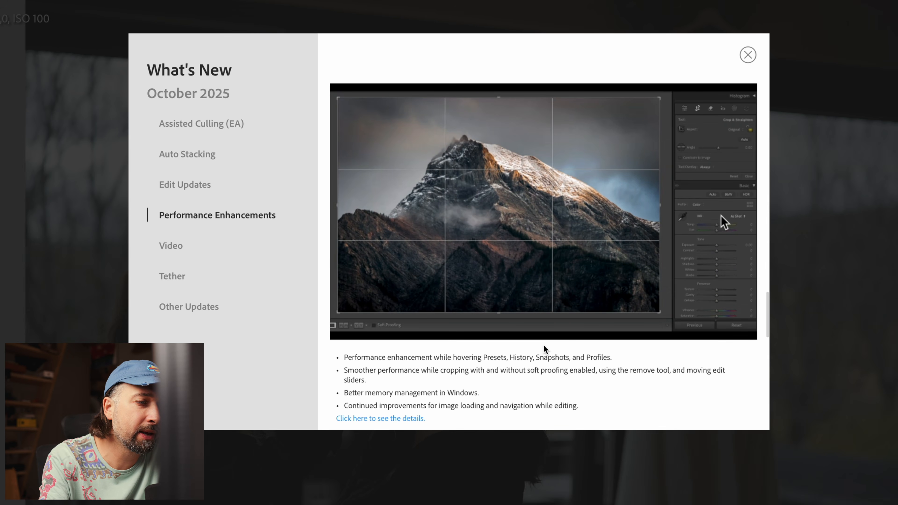
scroll(405, 371, "down", 3)
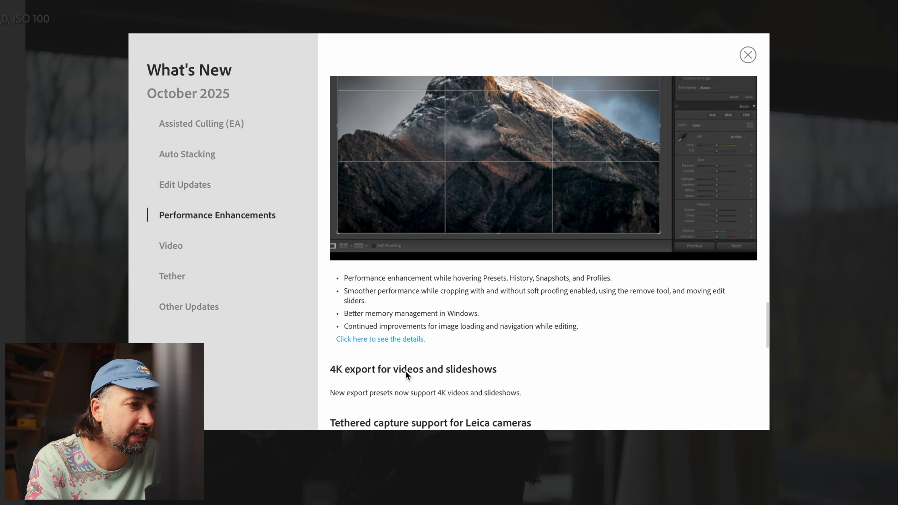
scroll(407, 375, "down", 1)
scroll(408, 373, "down", 4)
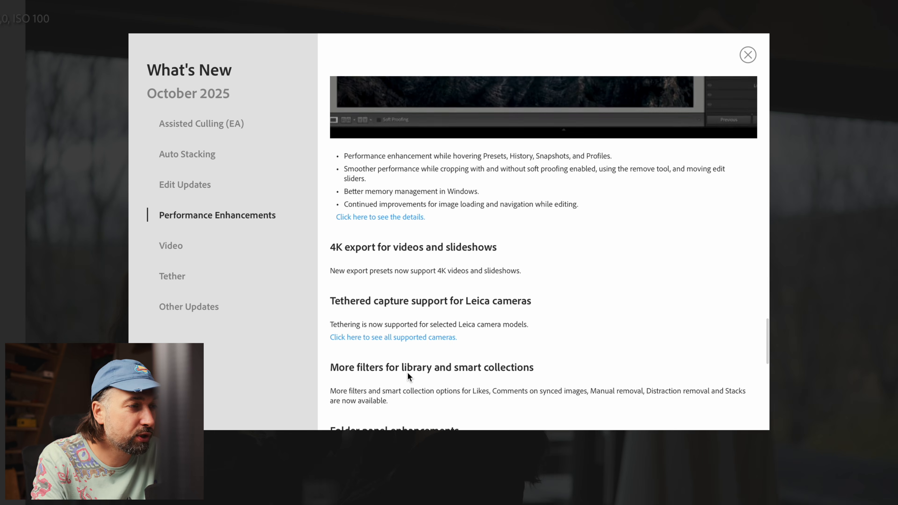
scroll(407, 373, "down", 1)
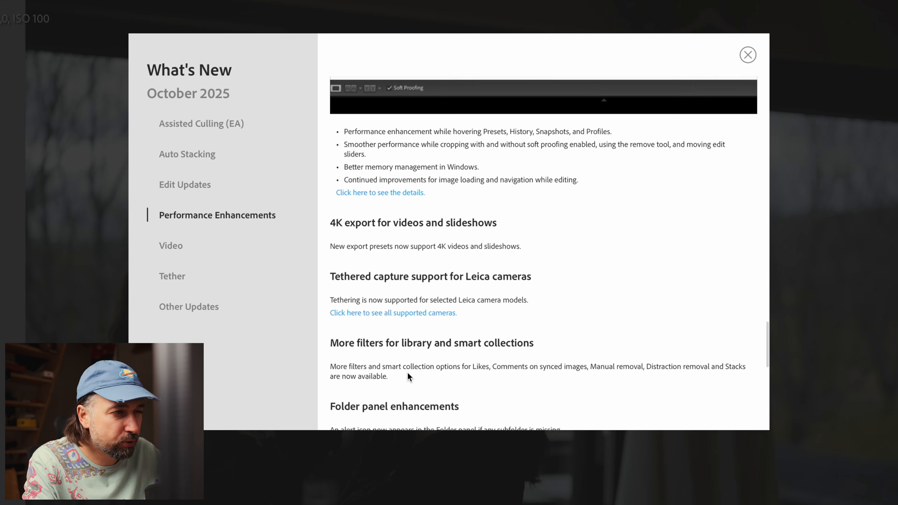
scroll(407, 372, "down", 1)
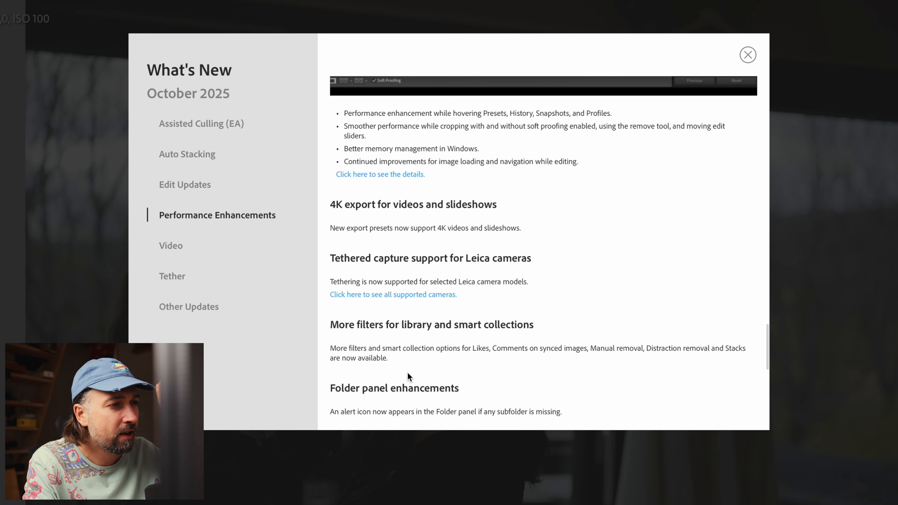
scroll(407, 372, "down", 1)
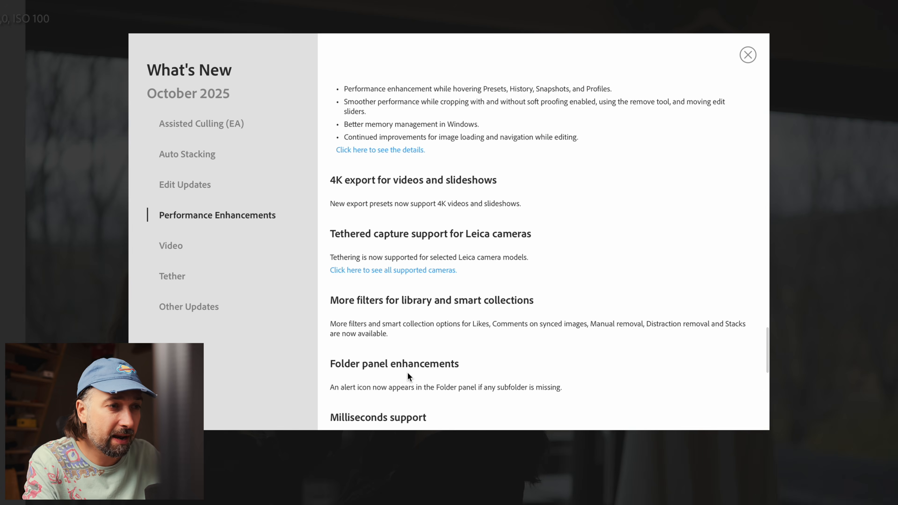
scroll(407, 371, "down", 1)
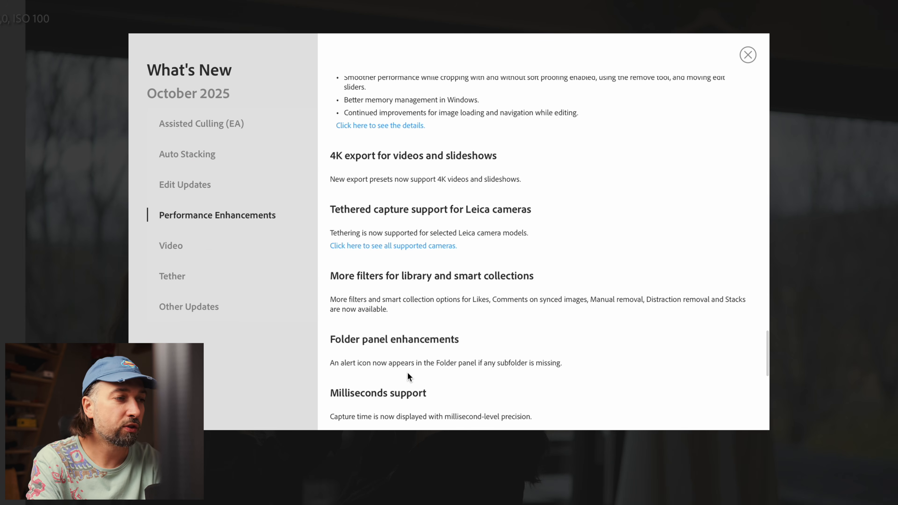
scroll(406, 372, "down", 1)
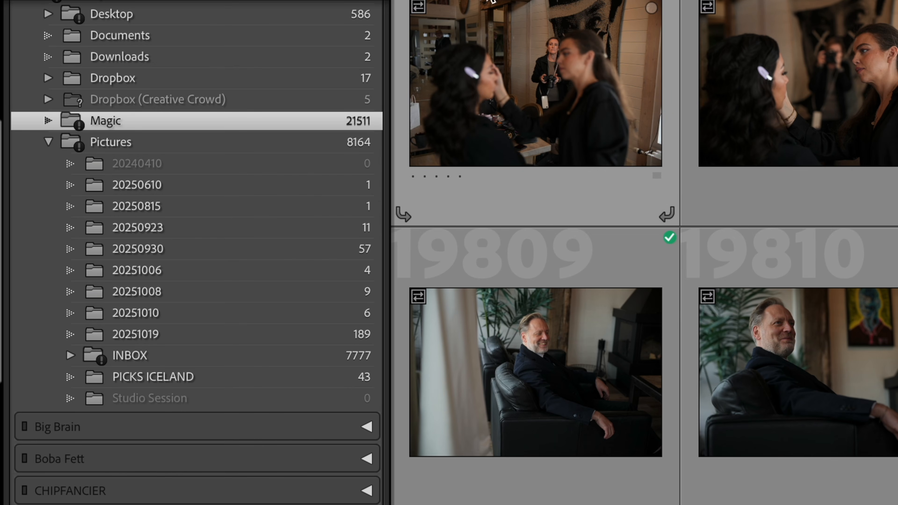
Step: Expand the INBOX folder inside Pictures to inspect its flagged subfolders
mouse_move(444, 107)
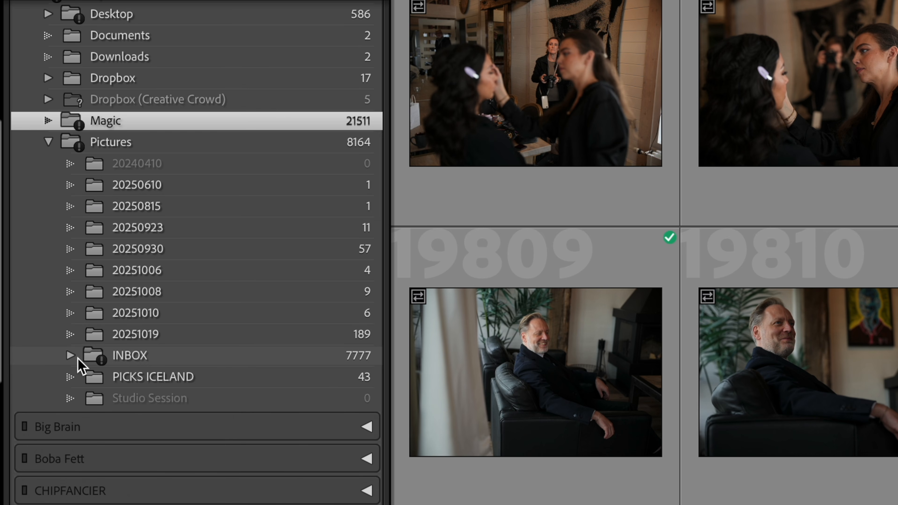
left_click(70, 355)
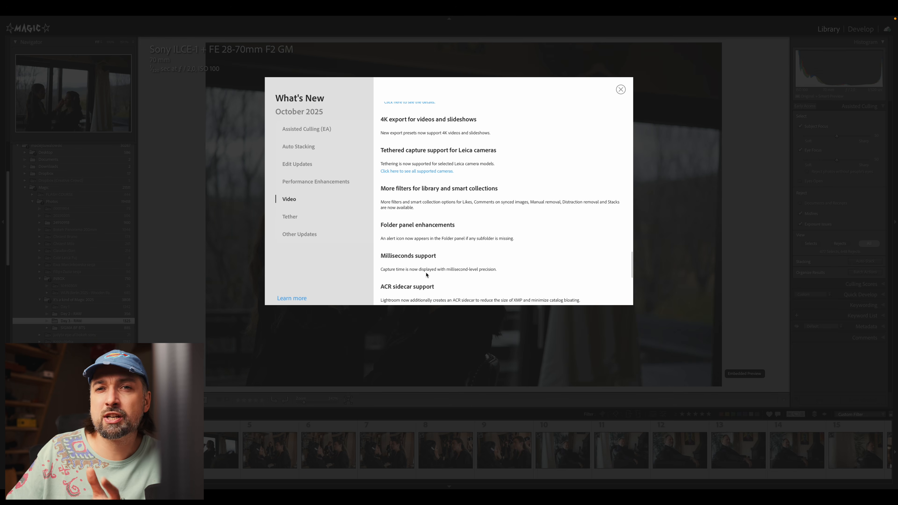
Step: Close the What's New notes and compare the Culling Scores of the makeup and seated-man photos
left_click(620, 90)
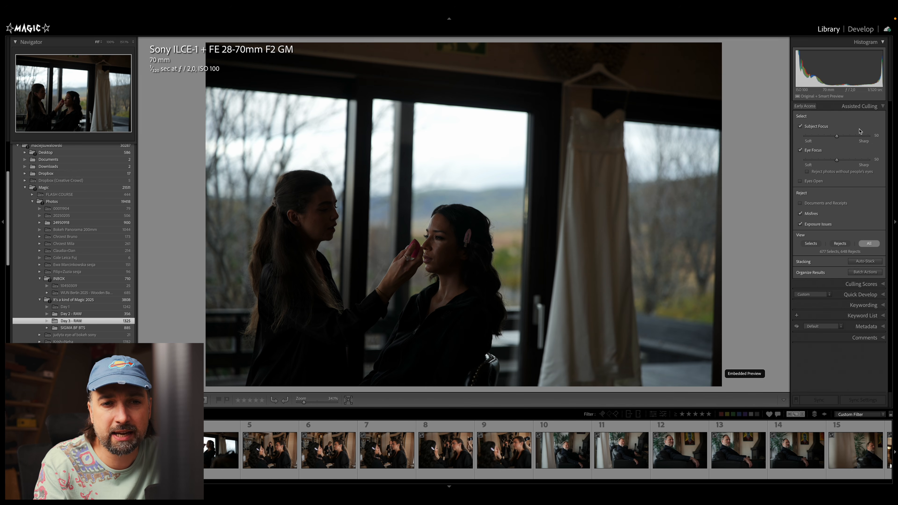
left_click(839, 286)
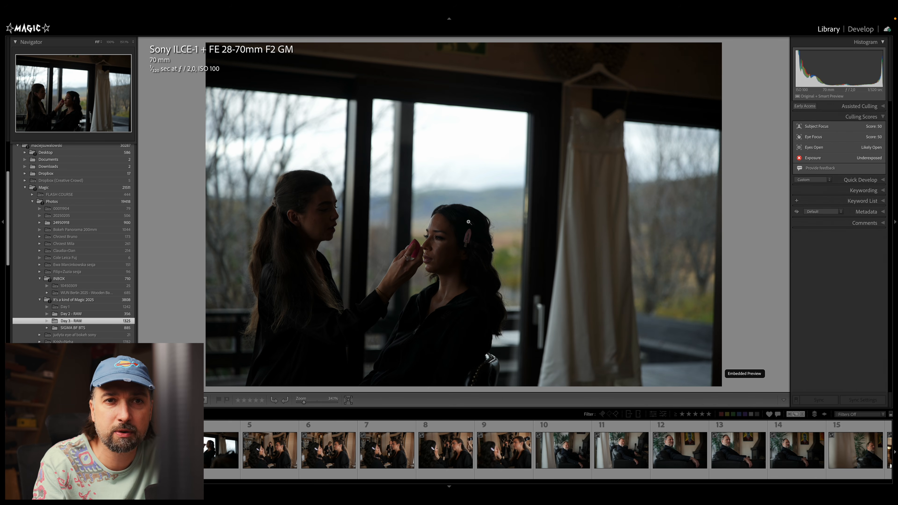
left_click(387, 459)
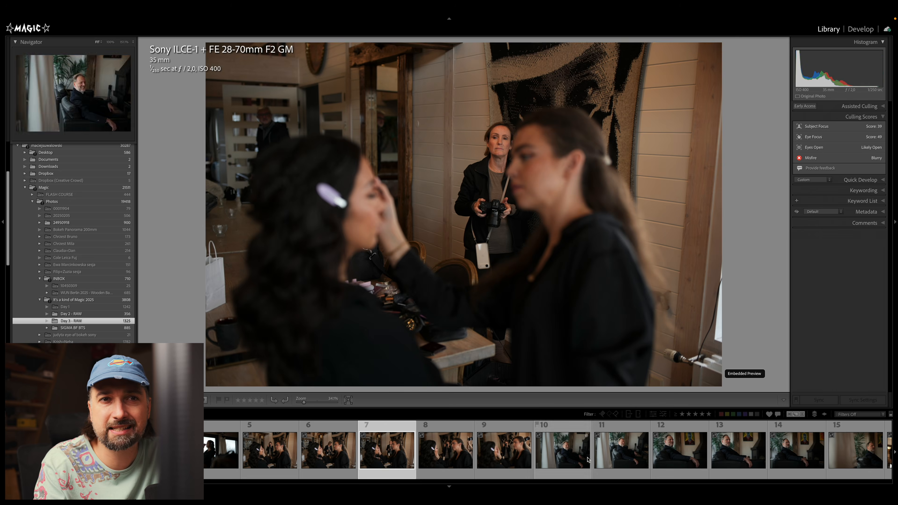
left_click(621, 461)
left_click(725, 464)
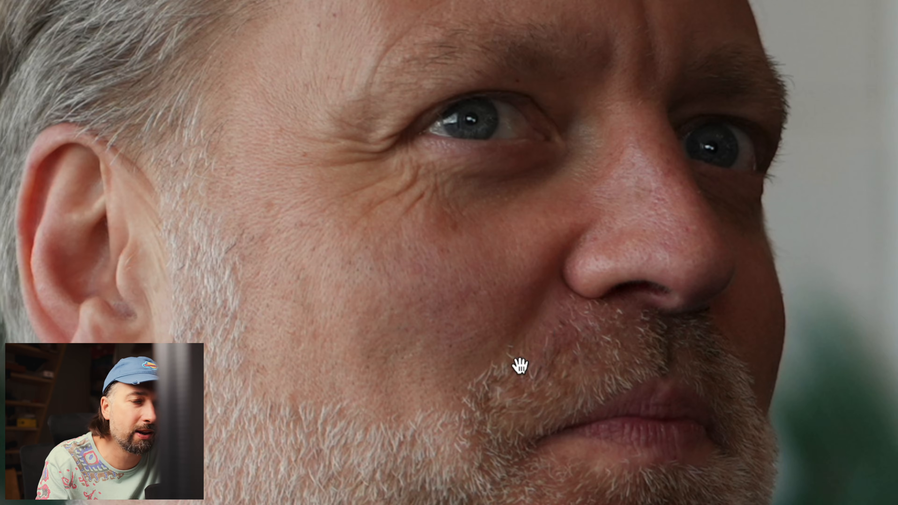
Step: Examine the seated man's face at close zoom and return to the full photo to check its Culling Scores
left_click(545, 334)
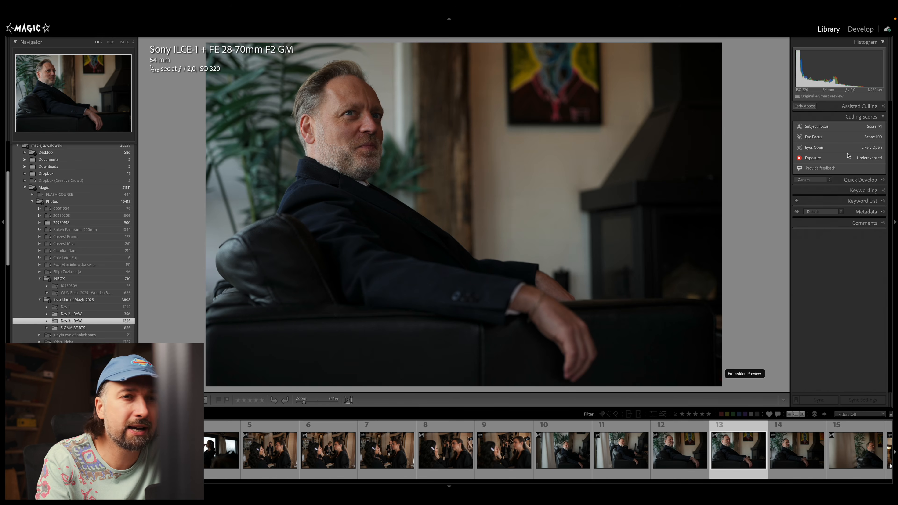
left_click(344, 119)
left_click(382, 131)
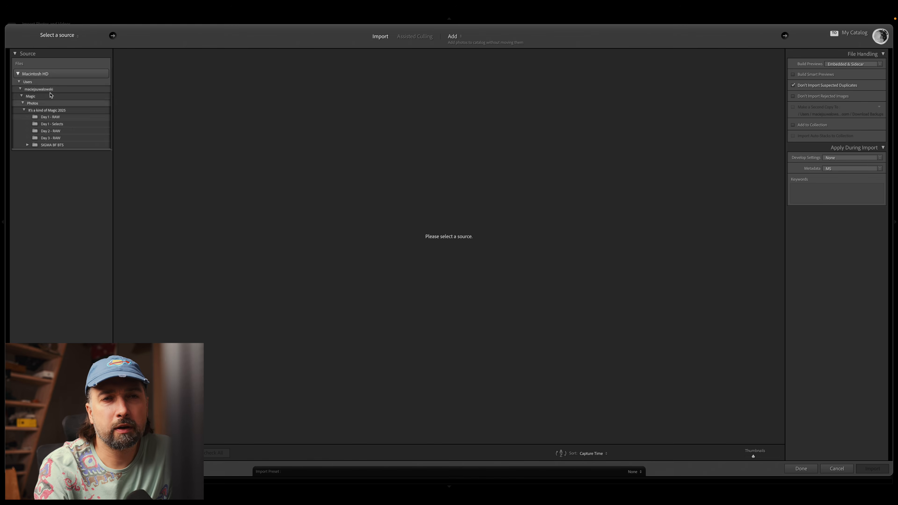
Step: Choose the Day 3 - RAW folder as the import source, browse its photos and switch to Assisted Culling mode
left_click(46, 138)
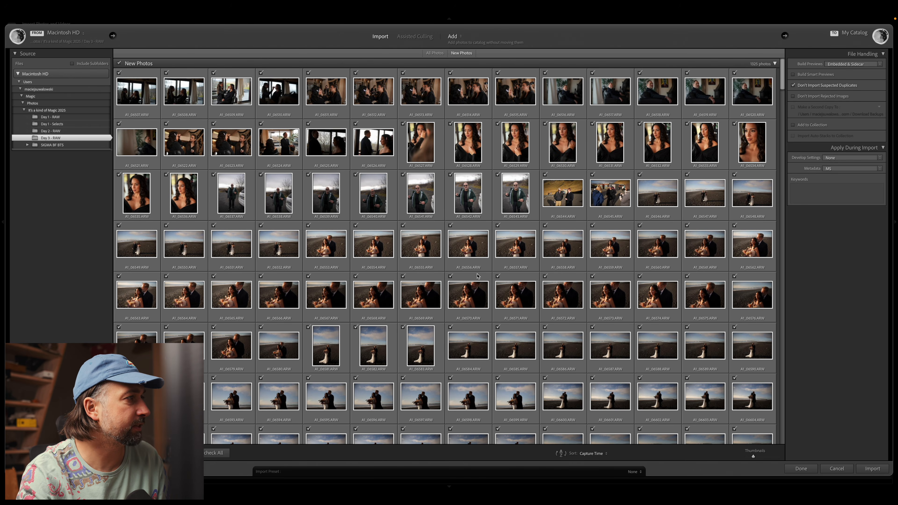
scroll(477, 276, "down", 15)
scroll(478, 276, "down", 20)
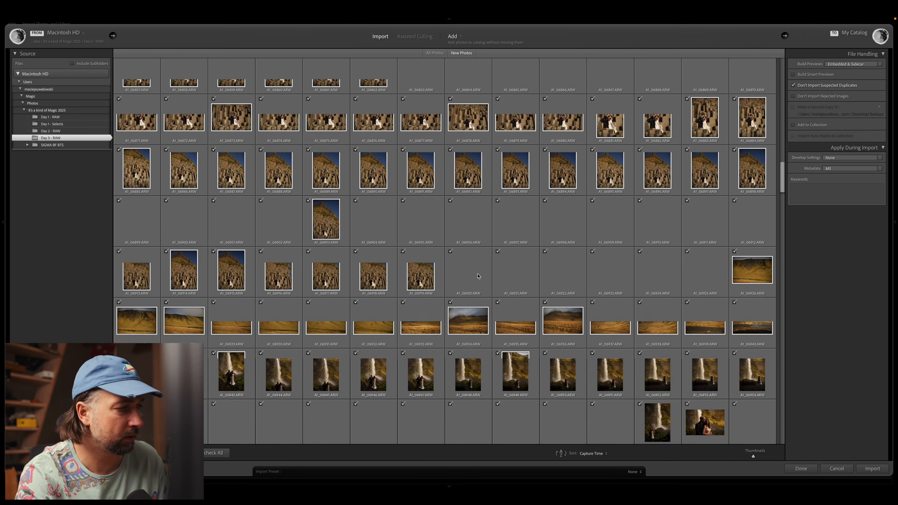
scroll(478, 277, "down", 6)
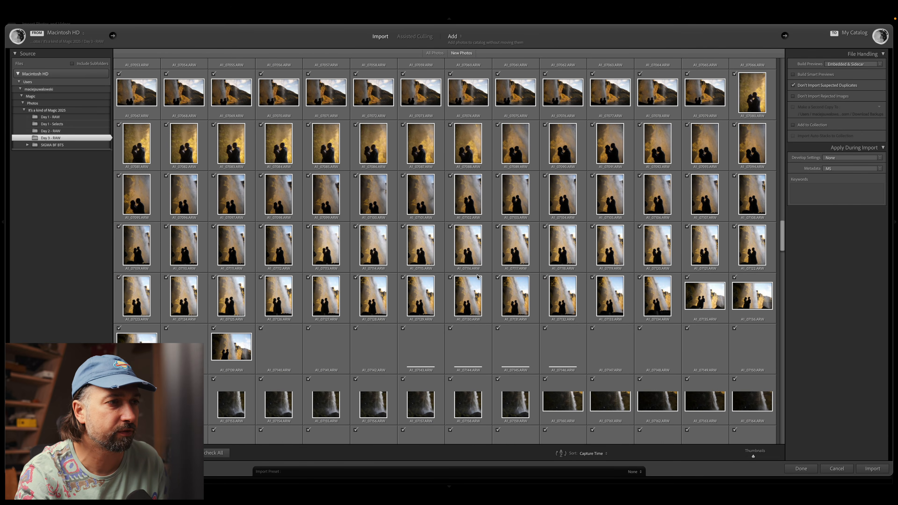
scroll(477, 278, "down", 5)
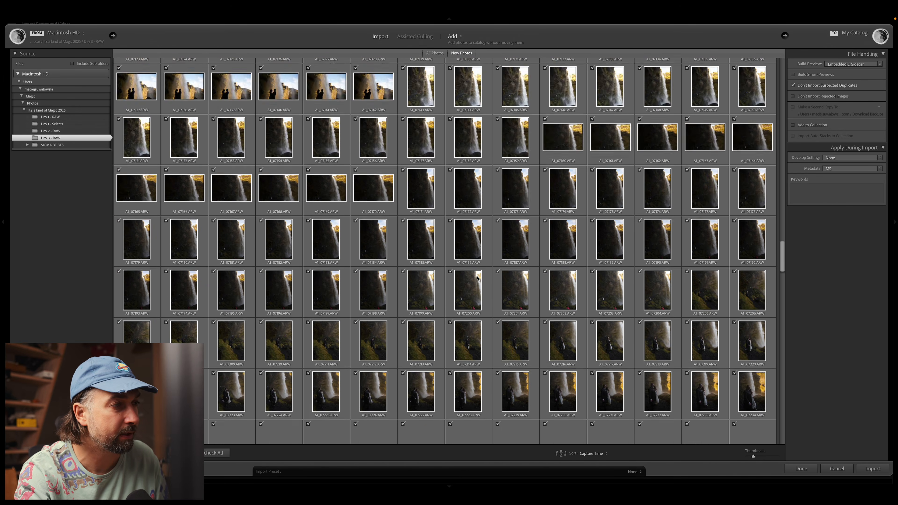
scroll(477, 278, "up", 20)
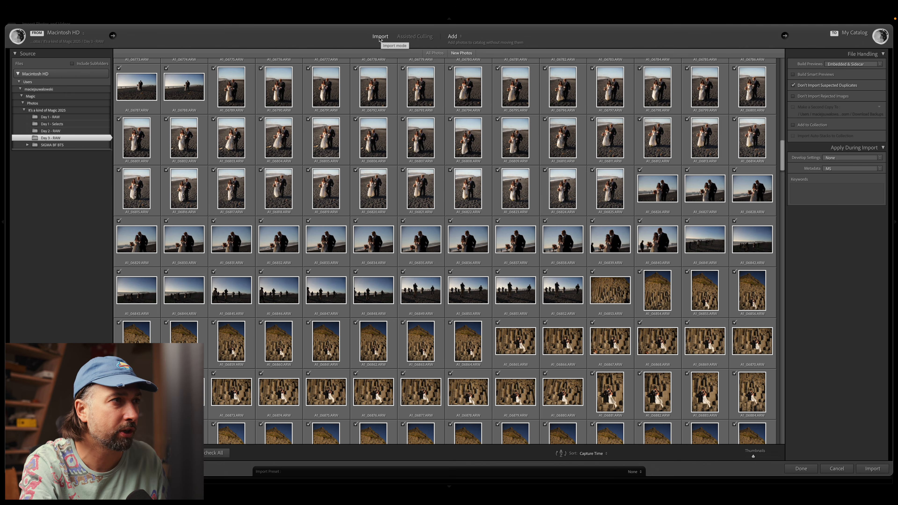
left_click(410, 37)
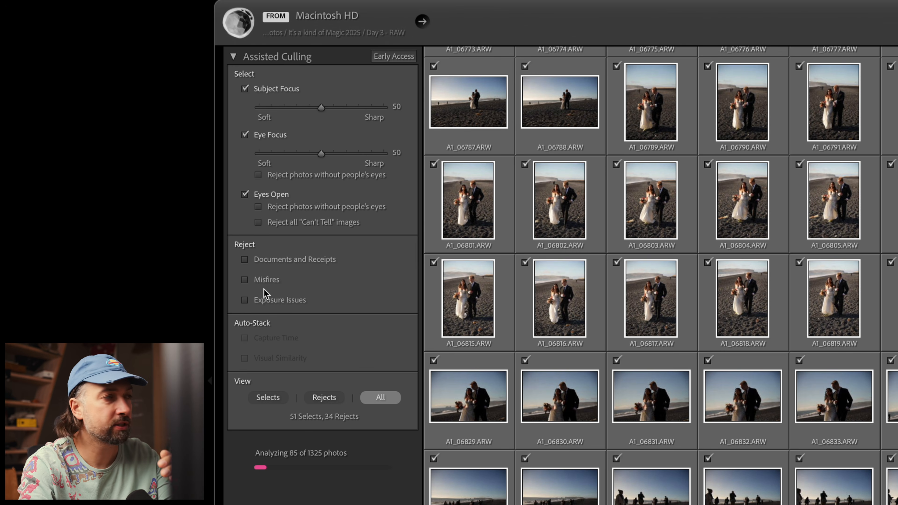
Step: Browse the beach couple thumbnails and check the culling scores of one portrait
scroll(724, 133, "up", 1)
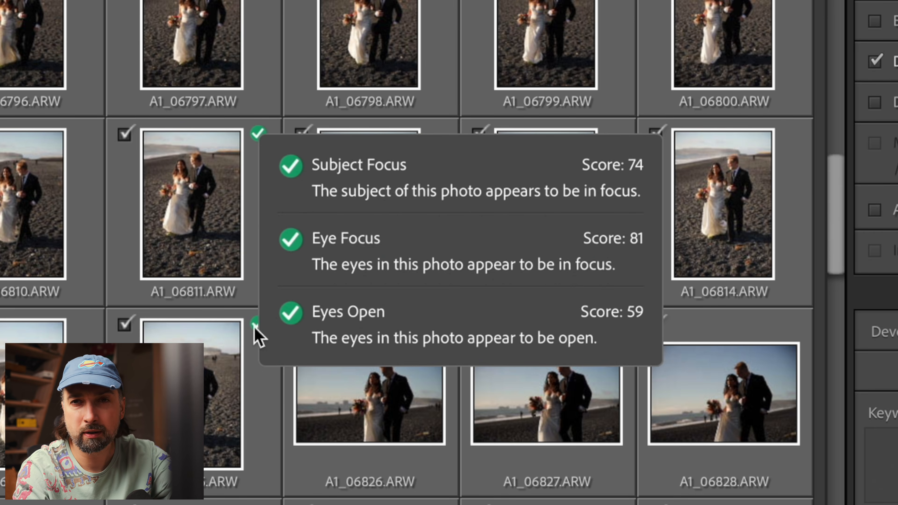
scroll(256, 329, "up", 4)
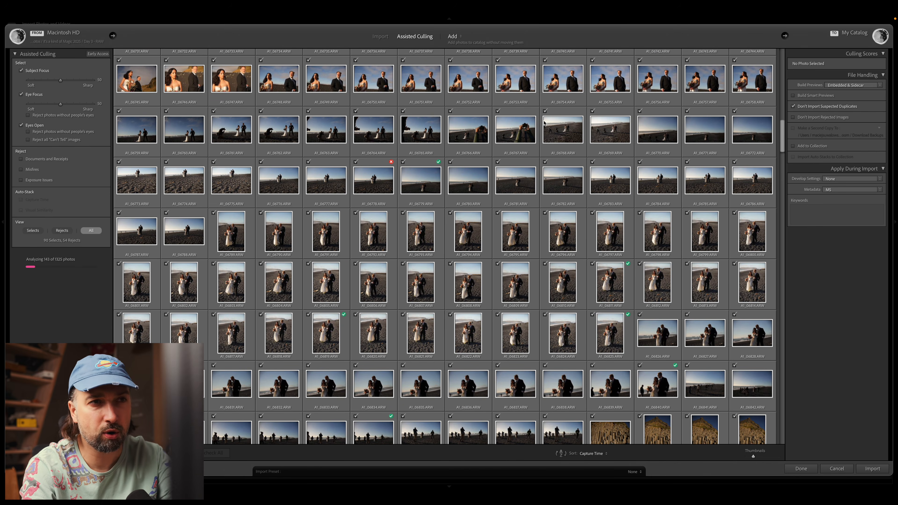
mouse_move(629, 266)
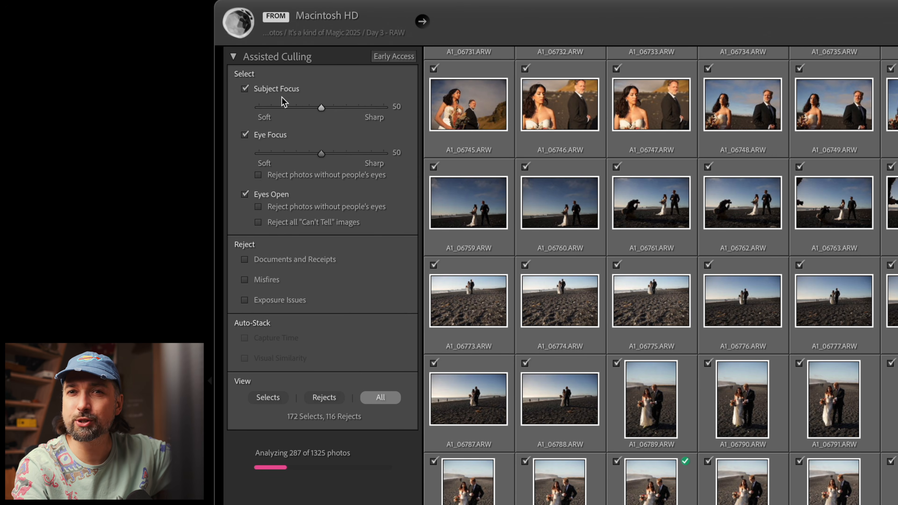
Step: Turn off the Subject Focus, Eye Focus and Eyes Open selection criteria
left_click(268, 93)
left_click(269, 110)
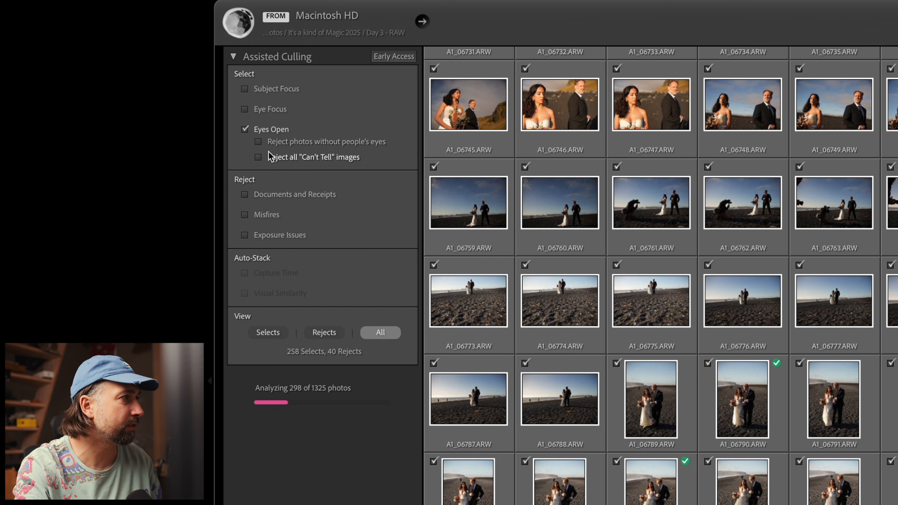
left_click(273, 136)
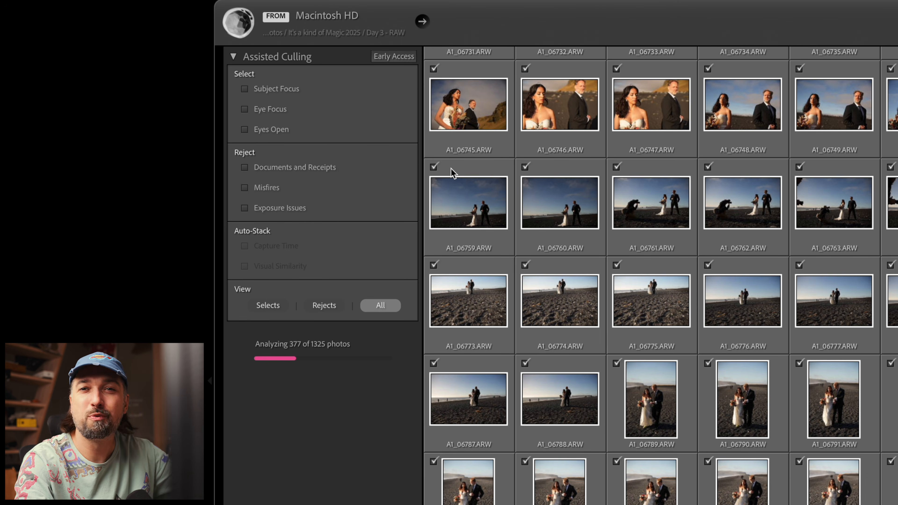
Step: Enable Misfires as a reject criterion and show only the rejected photos
left_click(279, 190)
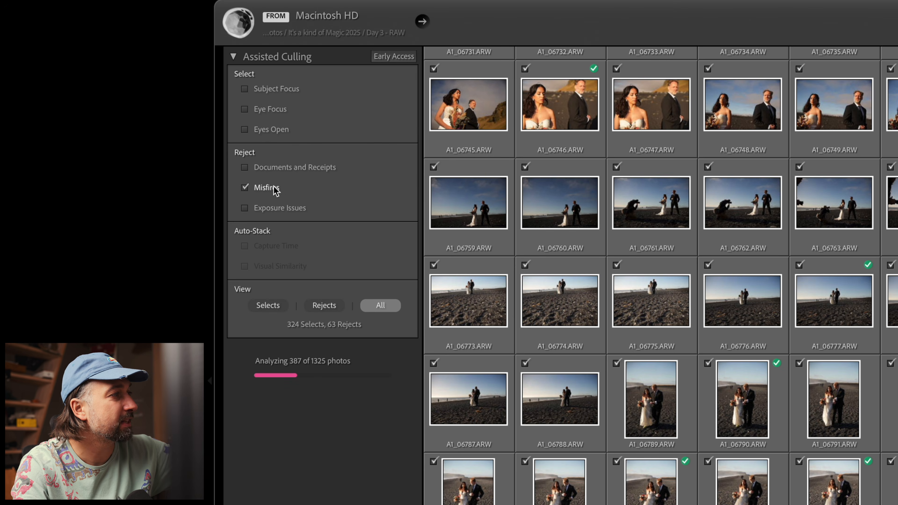
scroll(660, 277, "down", 5)
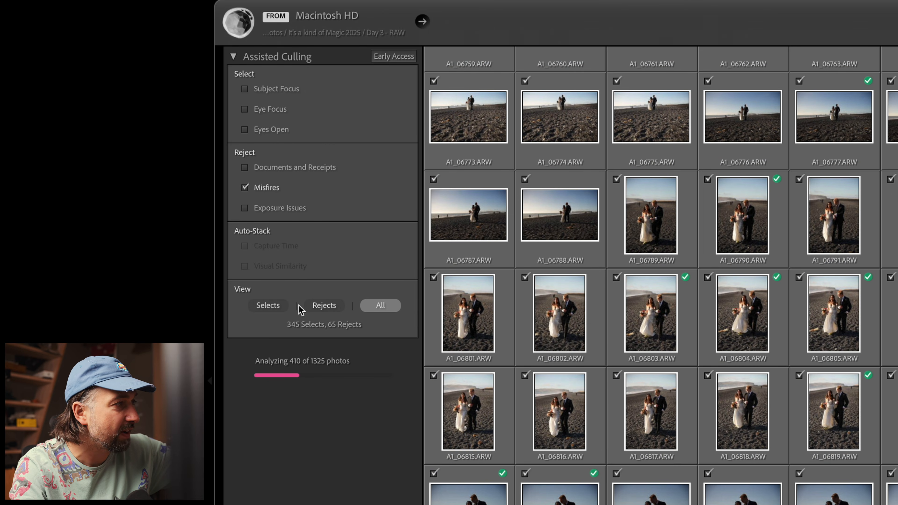
left_click(325, 306)
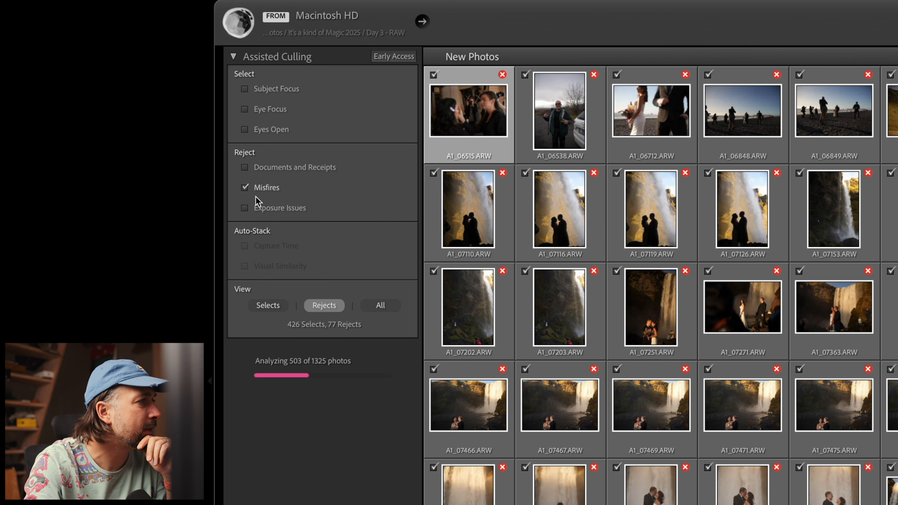
Step: Replace Misfires with Exposure Issues as the reject criterion and view a rejected photo enlarged
left_click(256, 196)
left_click(255, 210)
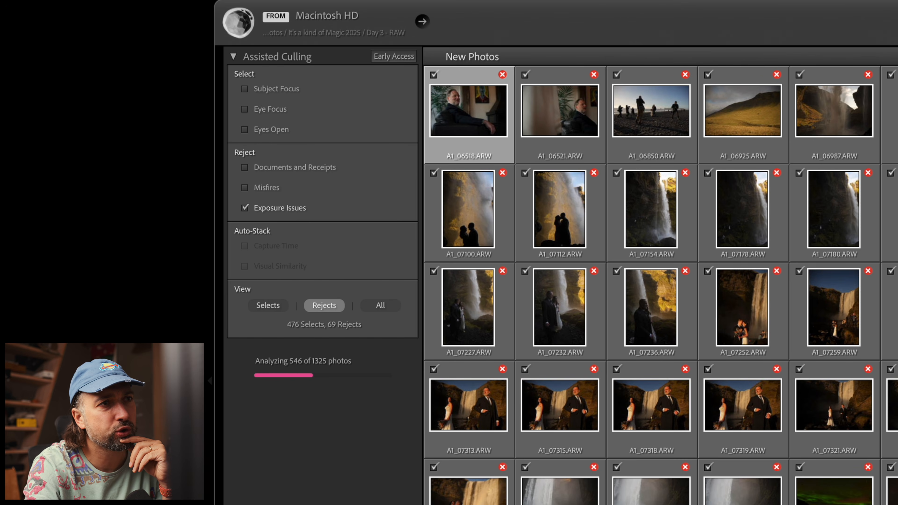
key("e")
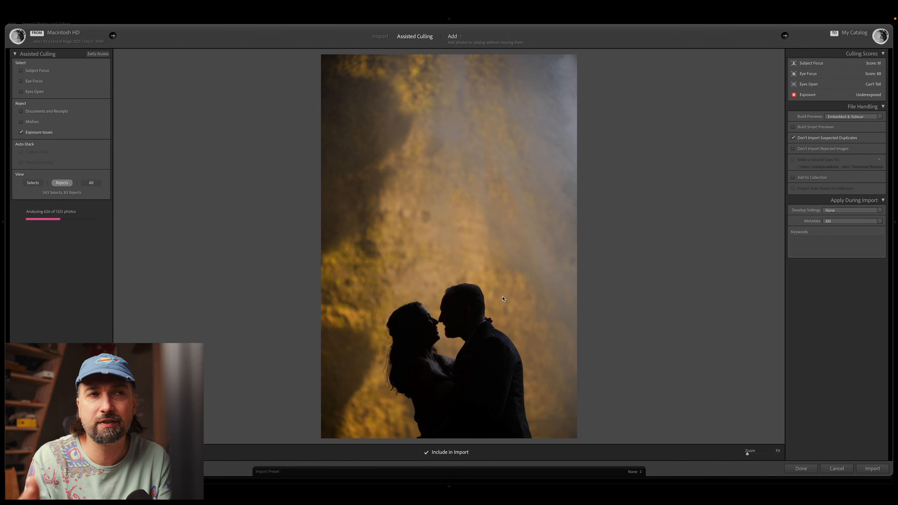
Step: Switch the reject criterion from Exposure Issues to Misfires and return to the thumbnail grid
left_click(32, 132)
left_click(30, 121)
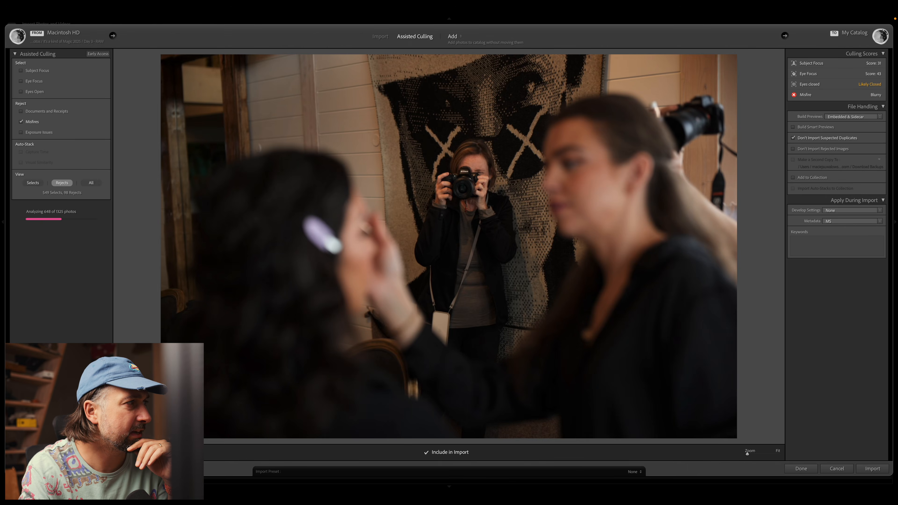
key("g")
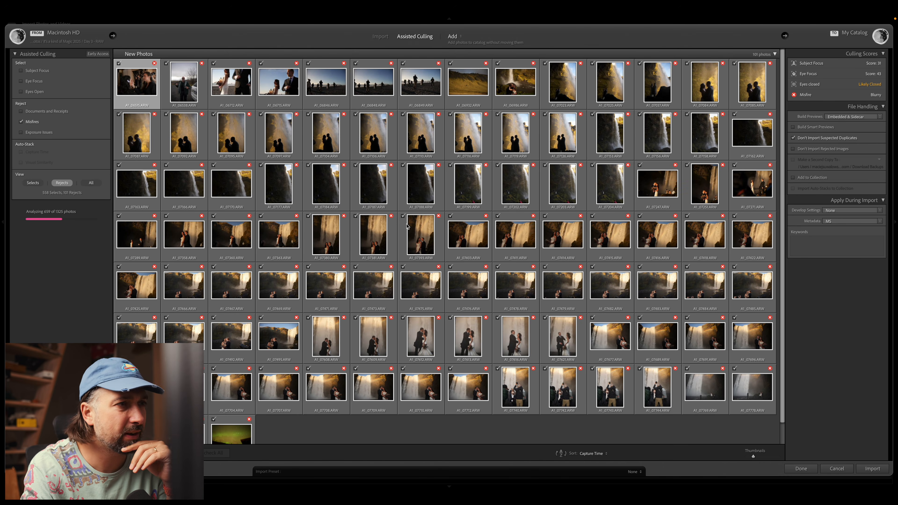
Step: Open the couple's silhouette at the waterfall and check its sharpness at 100% zoom
double_click(518, 137)
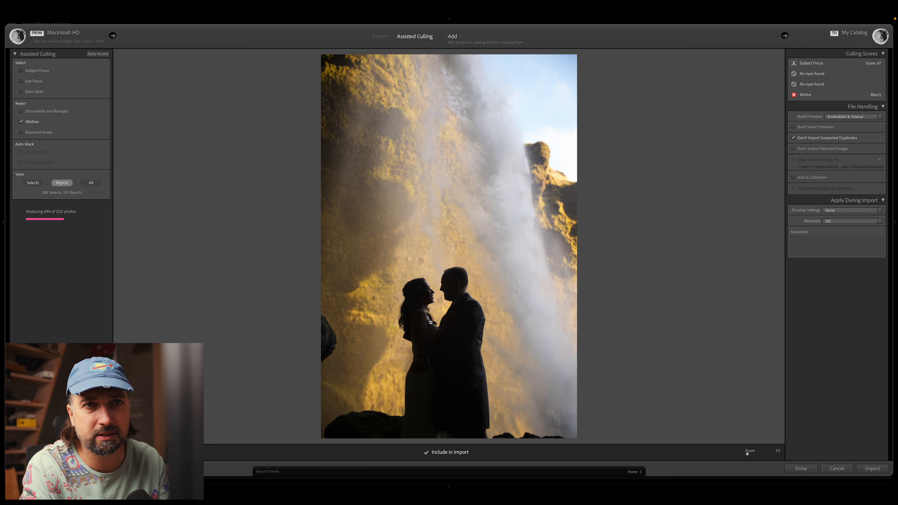
left_click(413, 310)
left_click(414, 311)
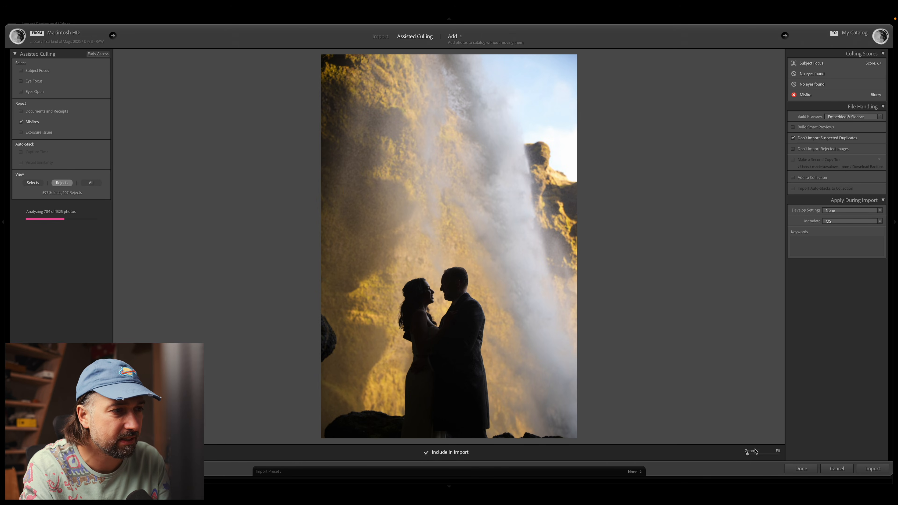
left_click_drag(770, 456, 766, 455)
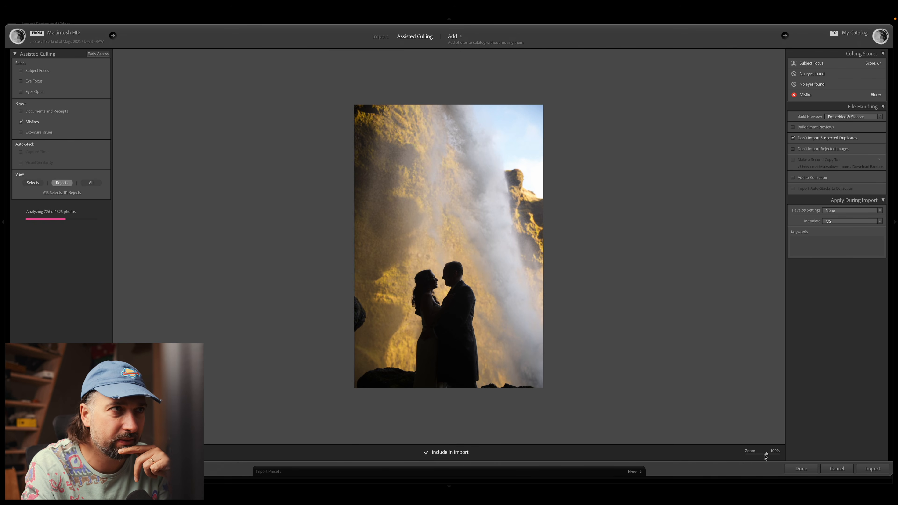
Step: Turn off the Misfires reject criterion and return to the thumbnail grid
left_click(32, 122)
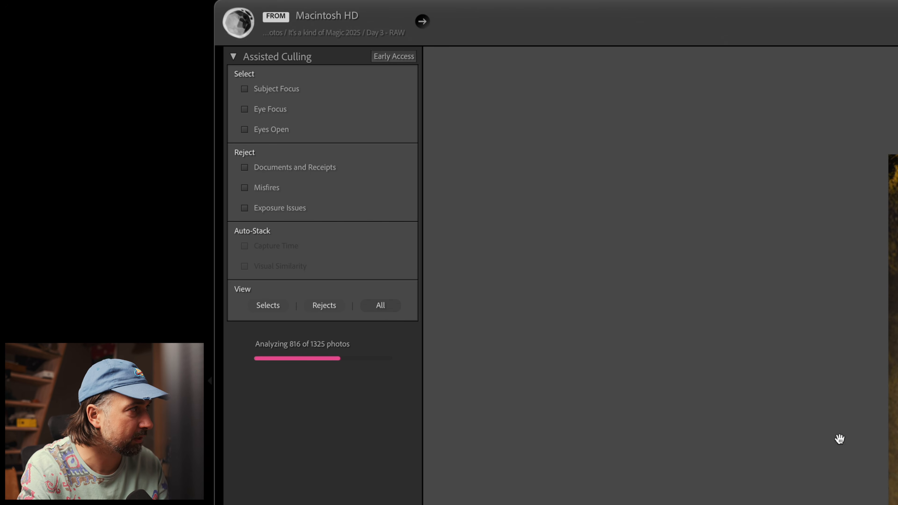
key("g")
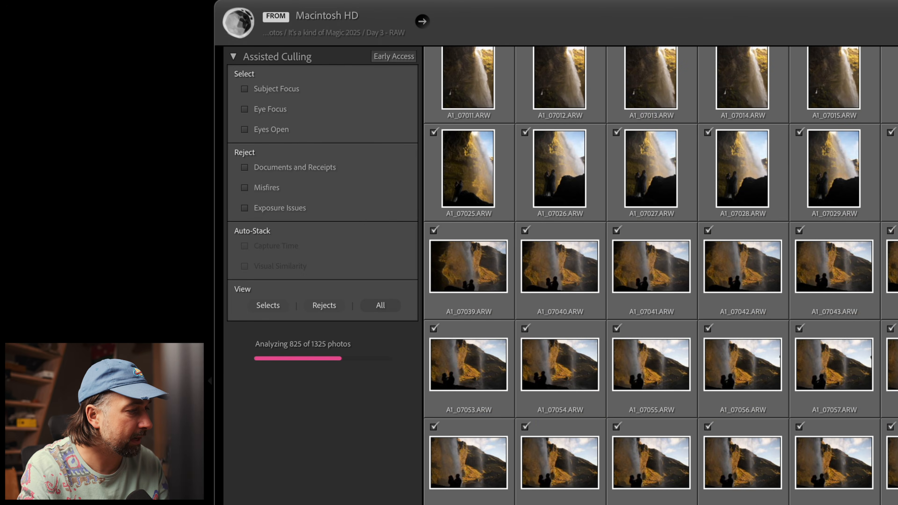
scroll(657, 276, "up", 15)
Step: Enable Subject Focus, try its threshold at 100, and lower it to 20
left_click(287, 92)
left_click_drag(323, 108, 395, 109)
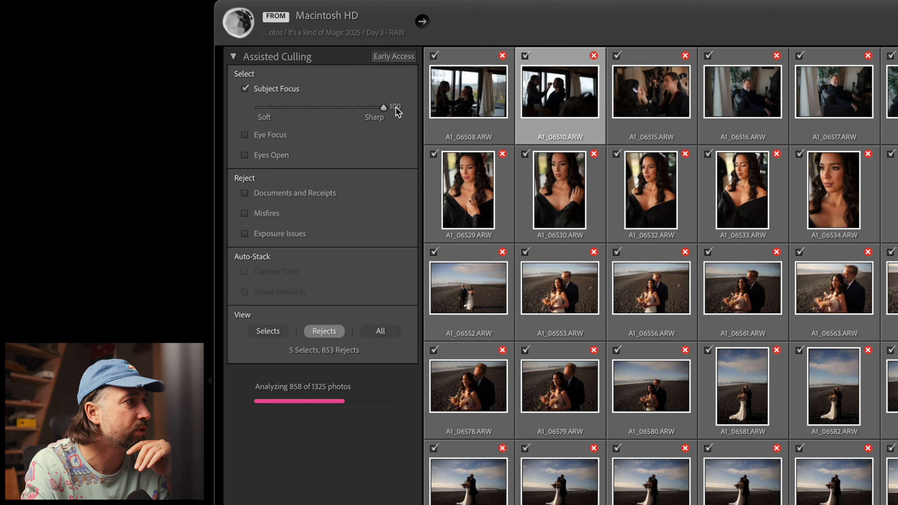
left_click_drag(395, 107, 291, 110)
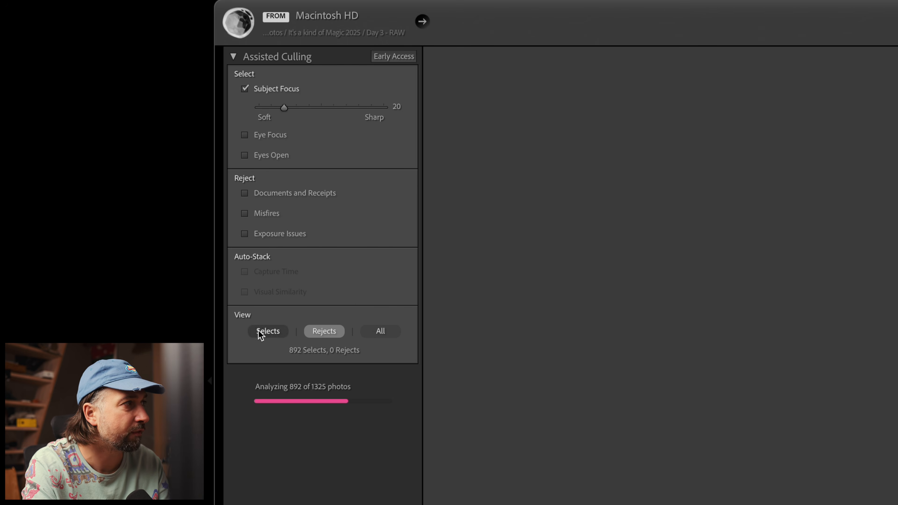
Step: Raise the Subject Focus threshold to 100 while viewing all photos, and filter the grid to the selects
left_click(371, 331)
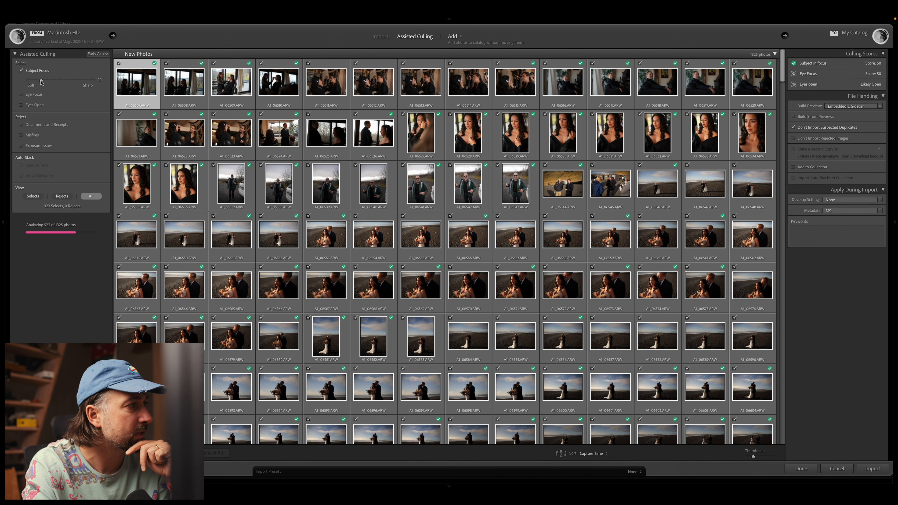
left_click_drag(65, 87, 114, 83)
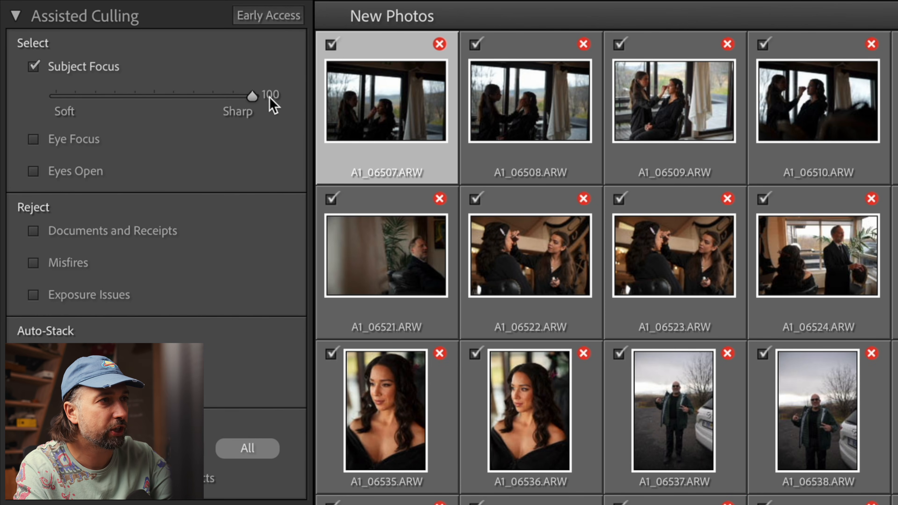
left_click_drag(252, 95, 317, 127)
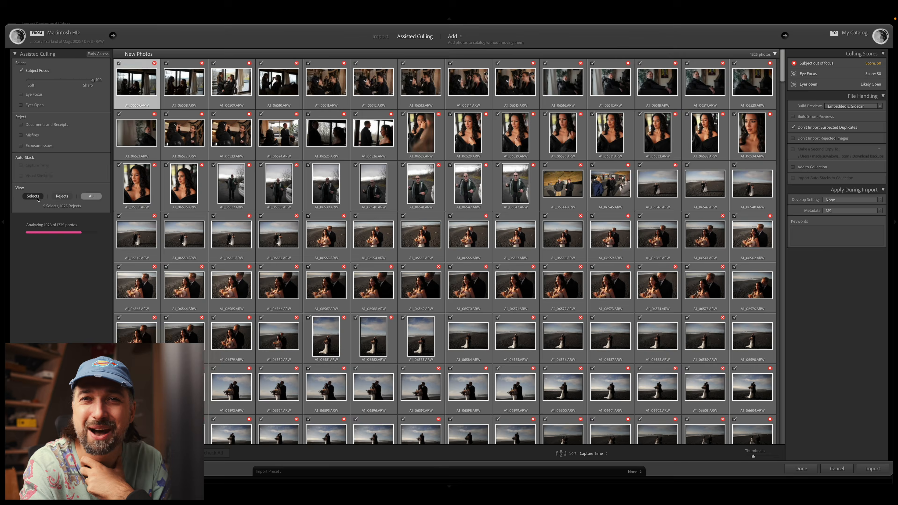
left_click(37, 199)
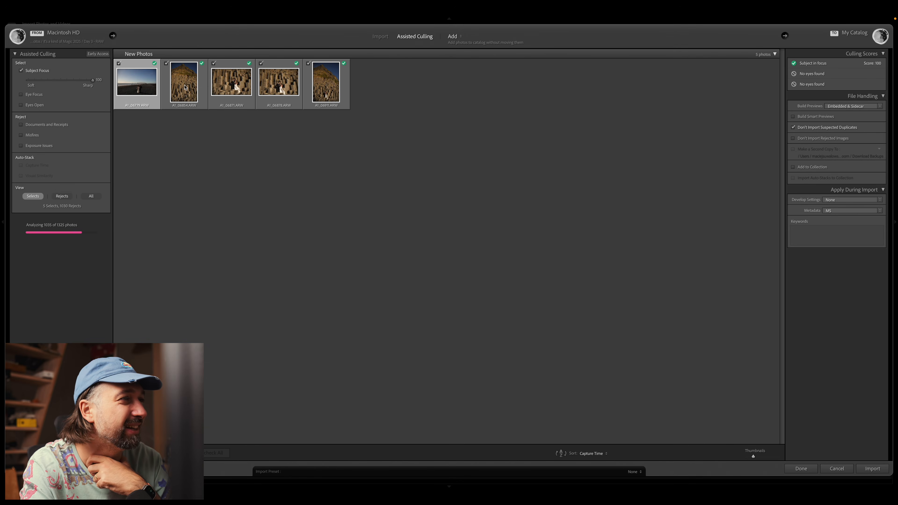
Step: Open the selected photo of the couple on the basalt columns and examine it fitted to the view
left_click(232, 85)
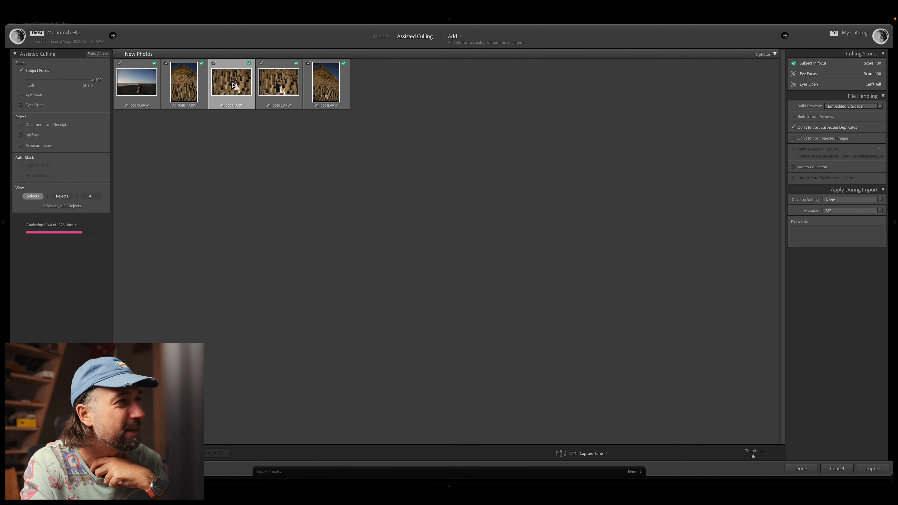
double_click(233, 85)
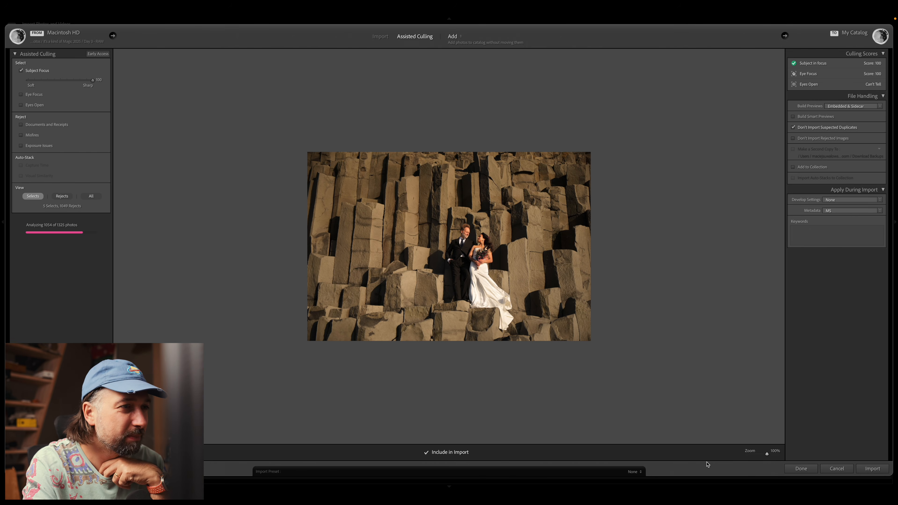
left_click_drag(767, 456, 744, 456)
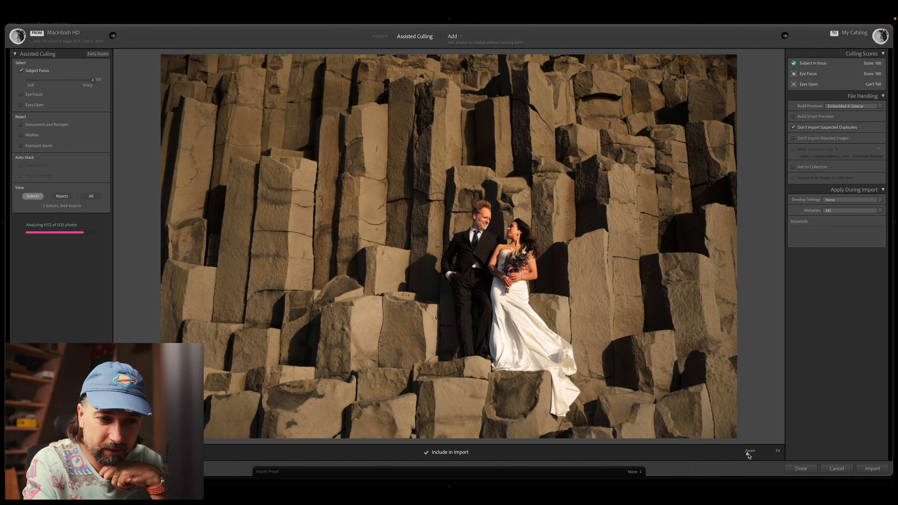
left_click(374, 187)
Step: Set the Subject Focus threshold to 90 and check the Culling Scores of a vertical basalt cliff photo
left_click(468, 260)
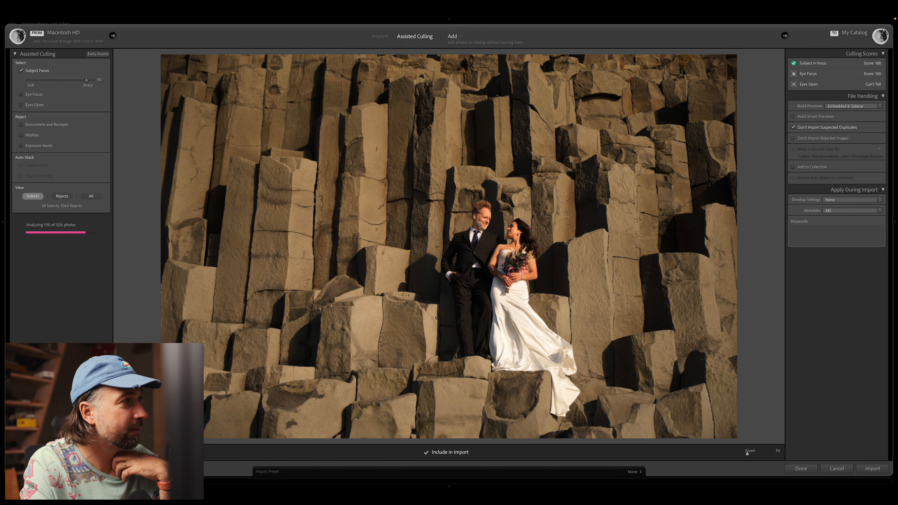
key("g")
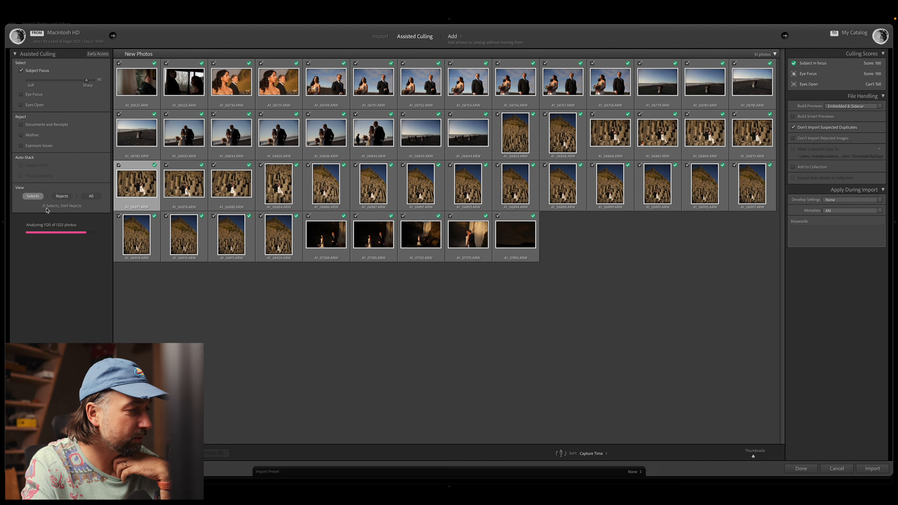
double_click(513, 138)
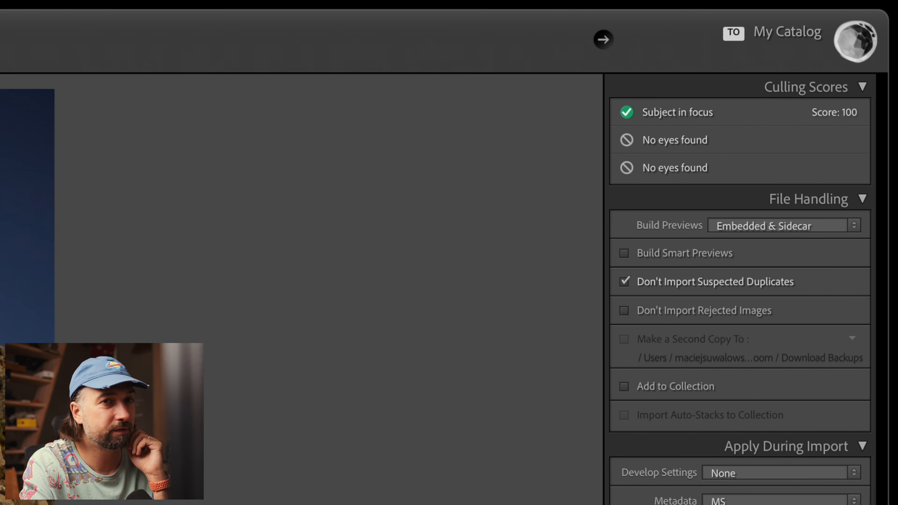
key("g")
Step: Try Subject Focus thresholds of 40, 10 and 0 on the selects, finishing at 10
left_click_drag(94, 80, 60, 83)
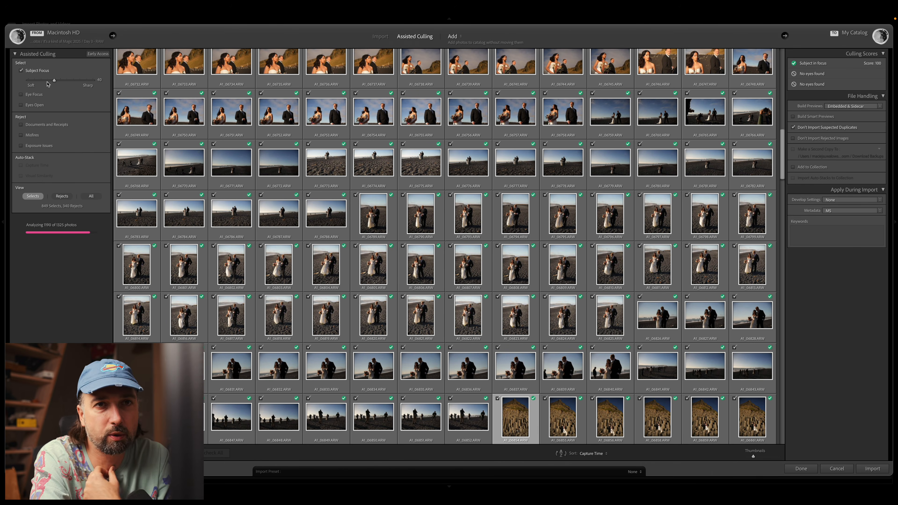
left_click_drag(59, 81, 39, 84)
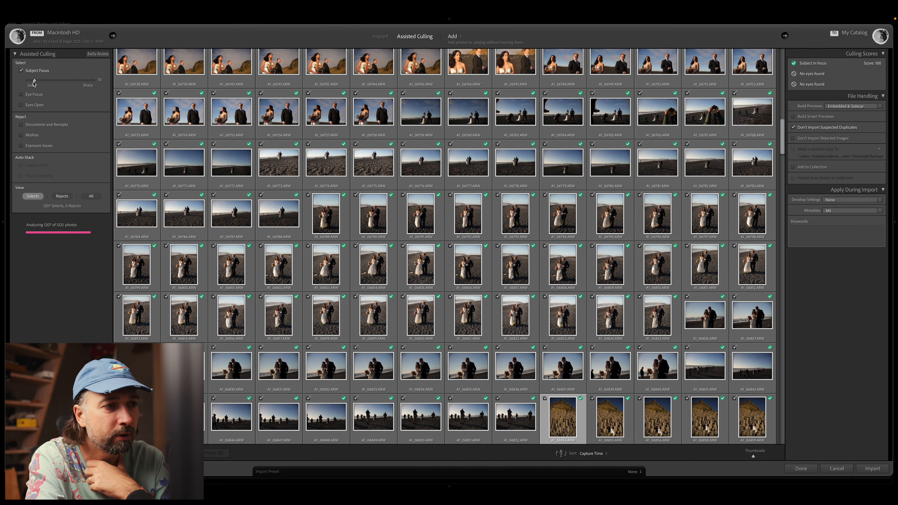
left_click_drag(33, 82, 2, 86)
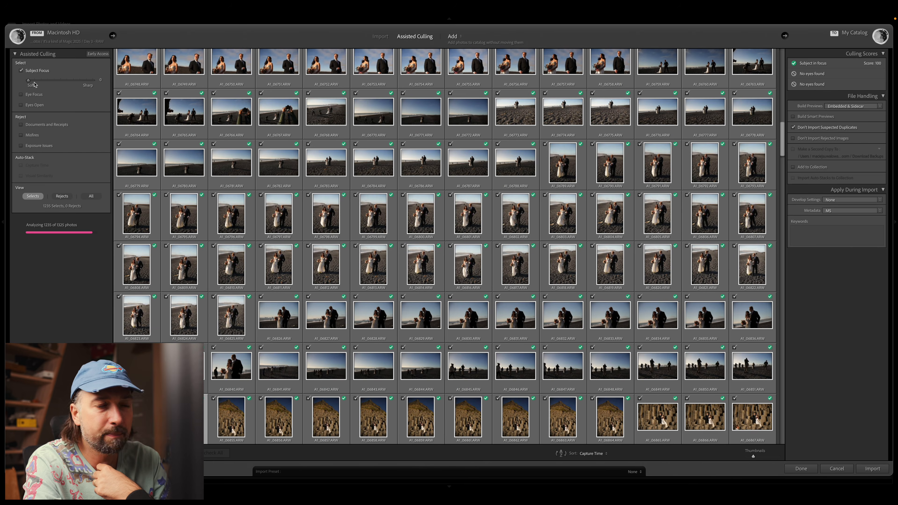
left_click(35, 83)
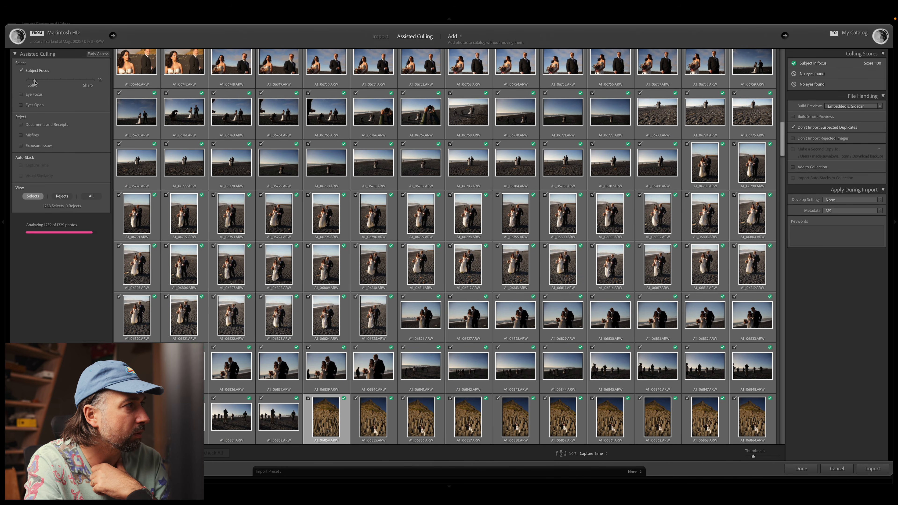
Step: Filter to the rejects with a Subject Focus threshold of 30 and open the second bride-and-groom photo
left_click(62, 196)
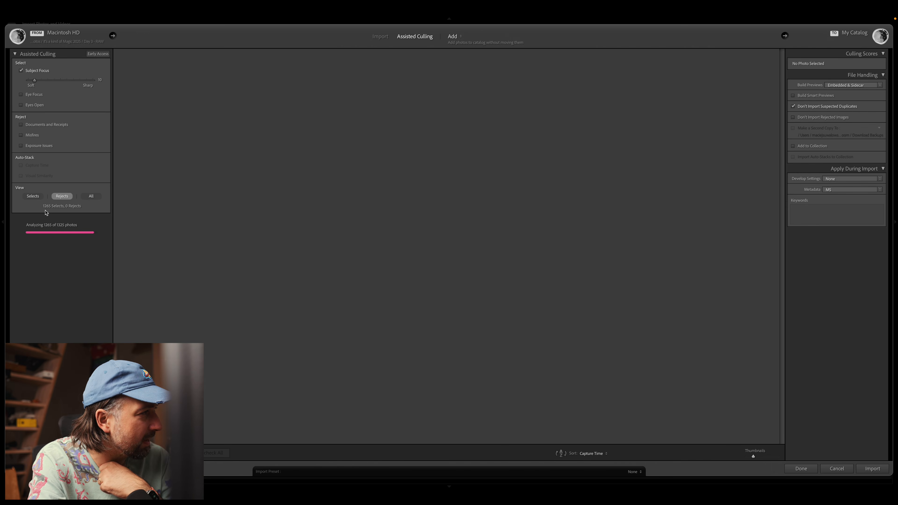
left_click_drag(35, 80, 48, 81)
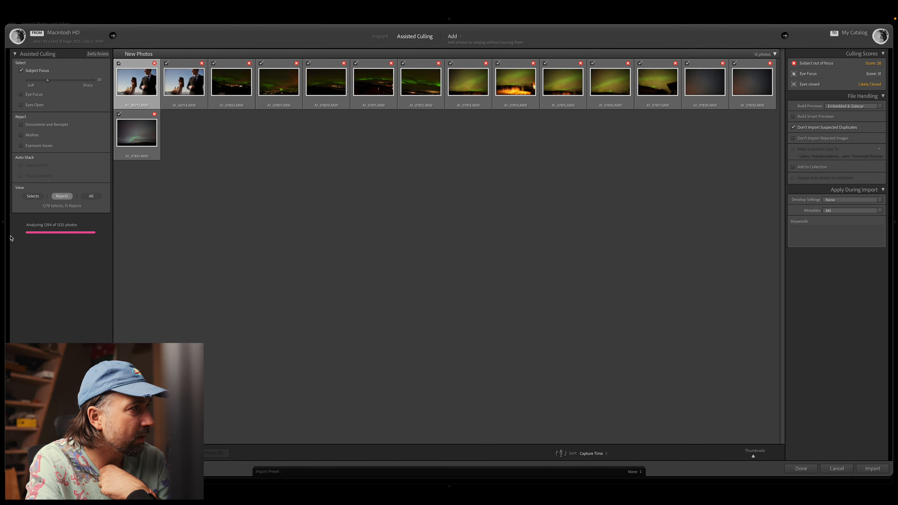
double_click(182, 82)
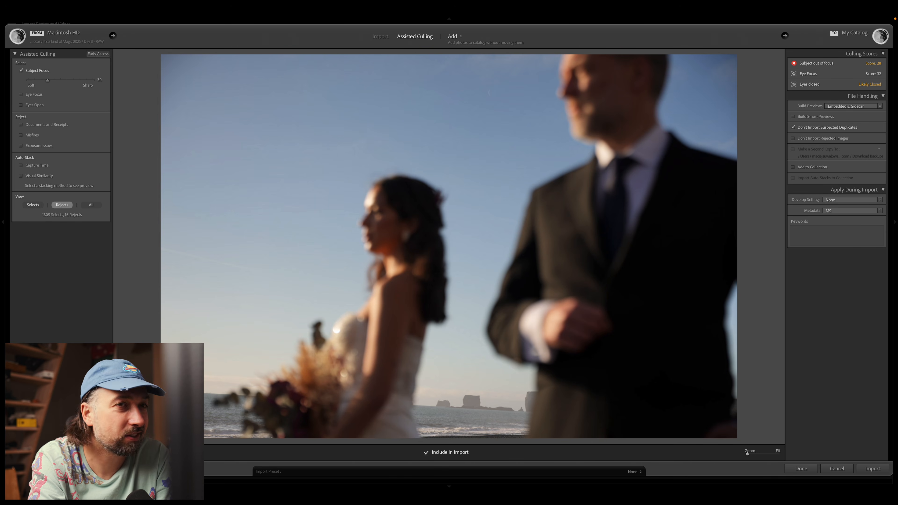
Step: Return to the grid of rejects, raise the Subject Focus threshold to 50, and enable the Eye Focus and Eyes Open criteria
key("g")
left_click(54, 81)
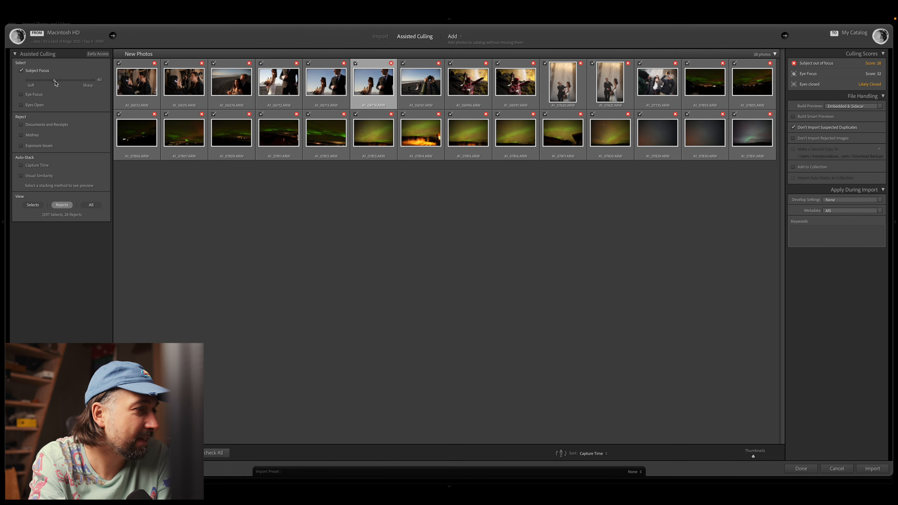
left_click_drag(55, 81, 60, 80)
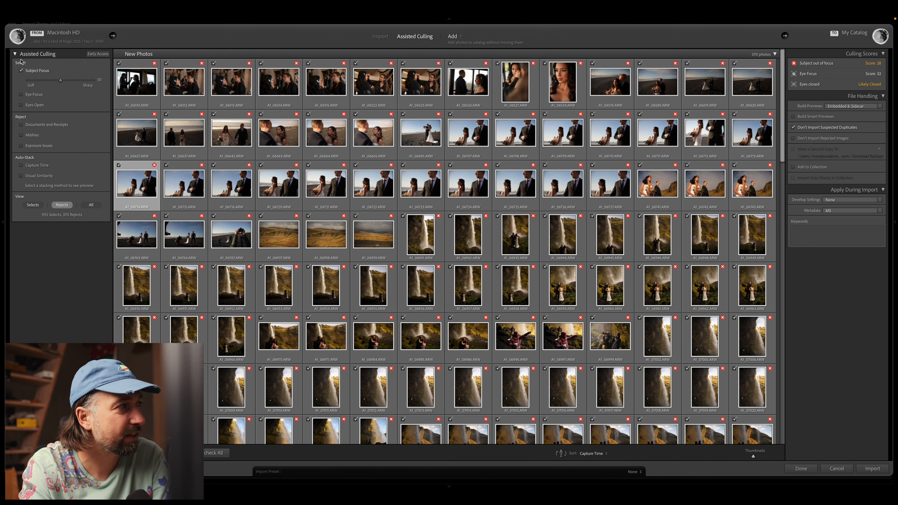
left_click(21, 95)
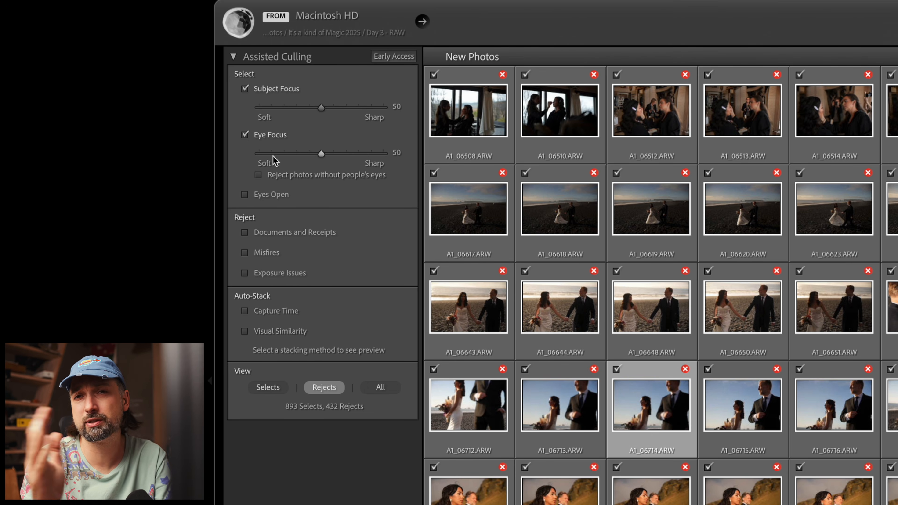
left_click(272, 195)
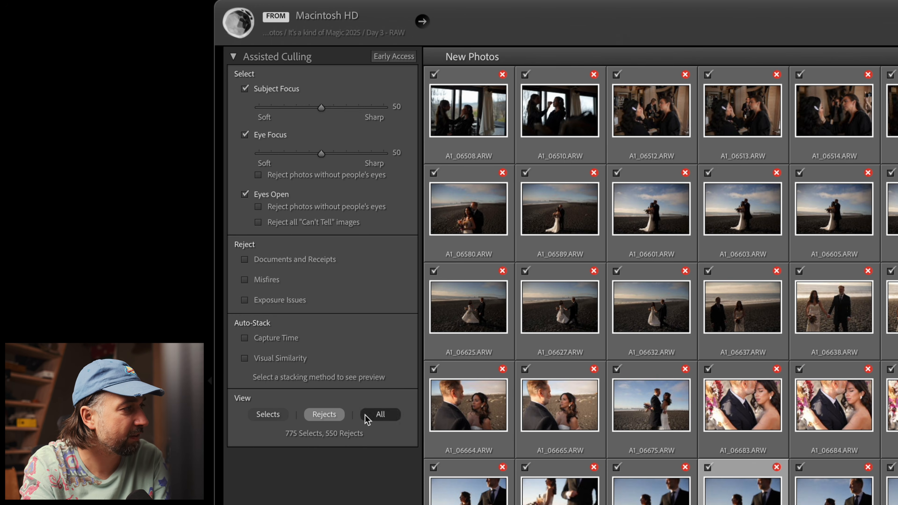
Step: Show all the photos, both selects and rejects, and import them into the catalog
left_click(380, 414)
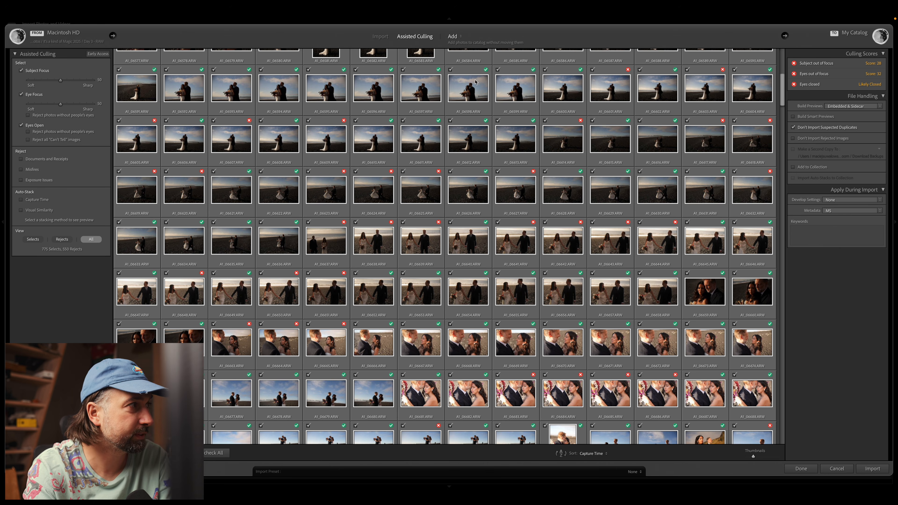
left_click(880, 469)
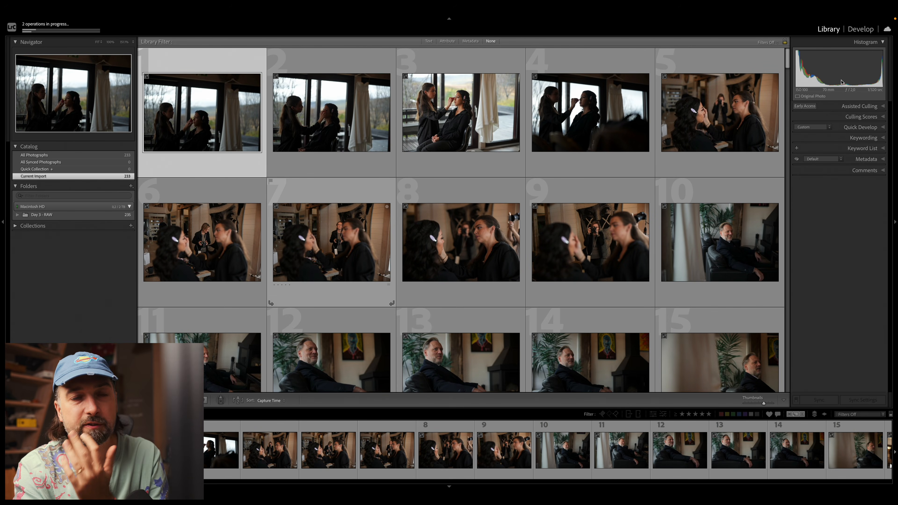
Step: Show the Assisted Culling settings in the Library, shrink the grid thumbnails, and set the Subject Focus threshold to 70
left_click(843, 107)
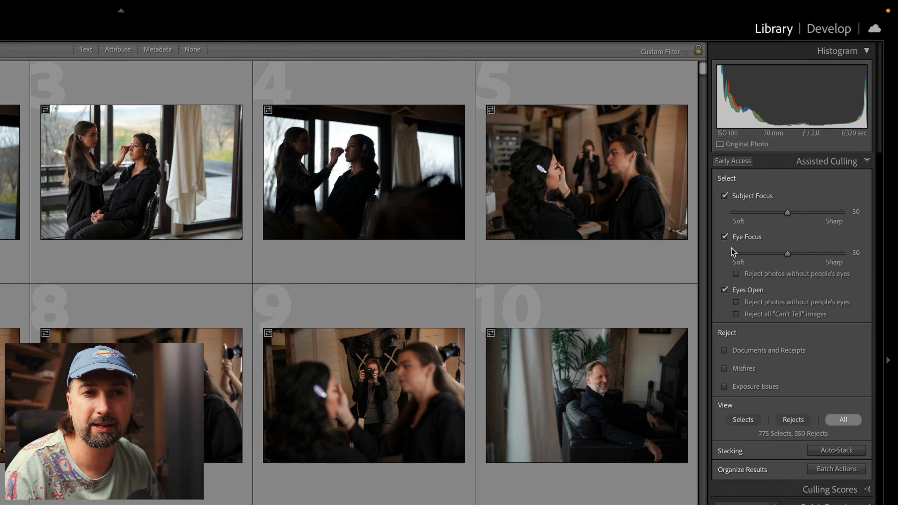
left_click(755, 212)
left_click_drag(755, 212, 783, 219)
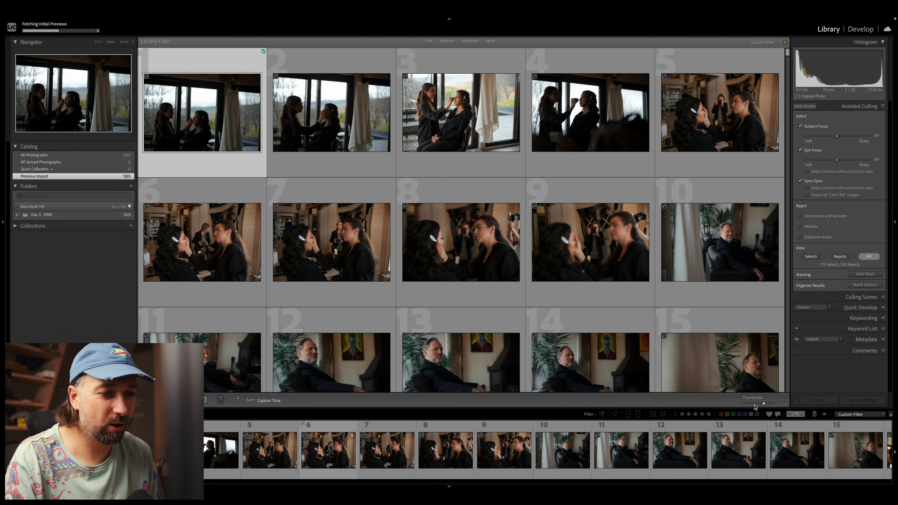
left_click_drag(757, 408, 745, 405)
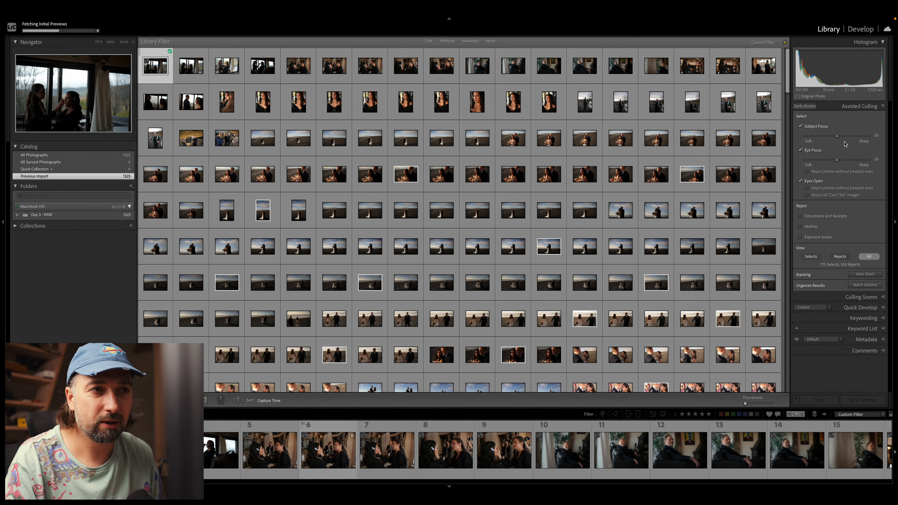
left_click_drag(837, 136, 832, 138)
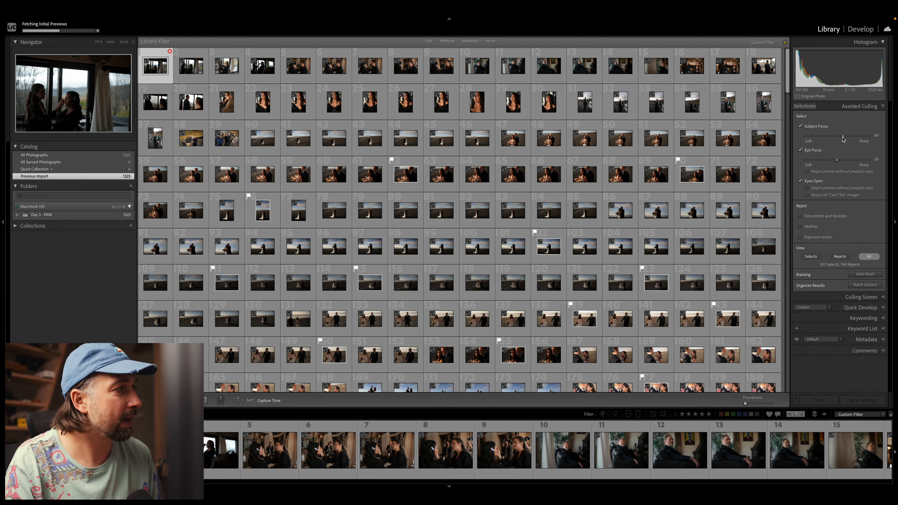
mouse_move(170, 53)
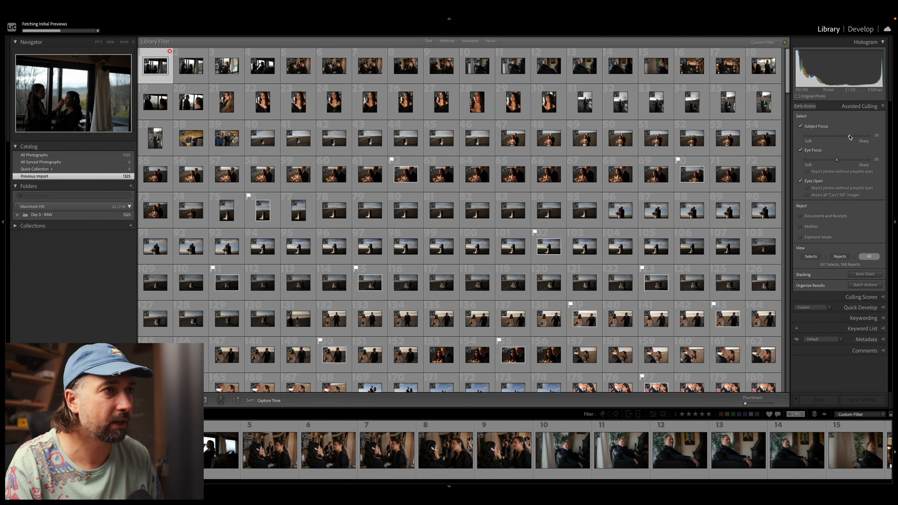
Step: Check the Culling Scores of a bride-and-groom photo on the black beach and select a portrait of the bride in black
left_click(859, 298)
left_click(549, 174)
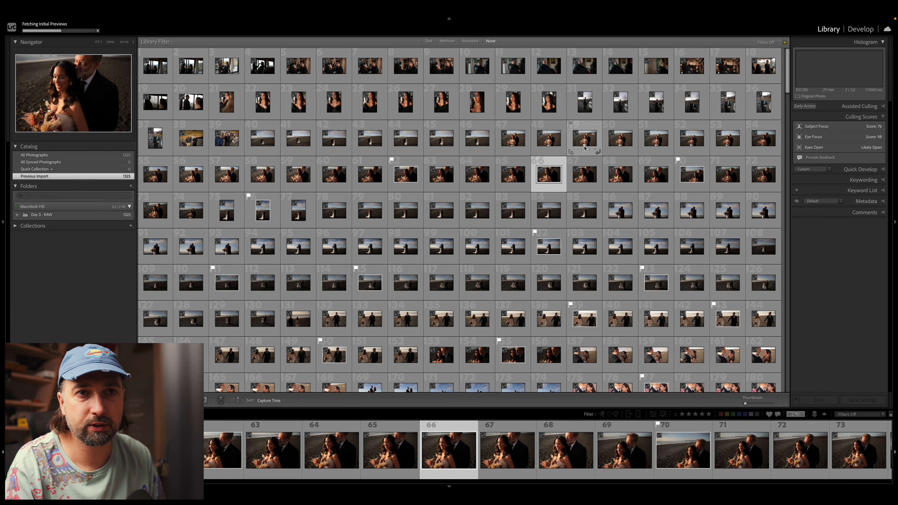
left_click(369, 102)
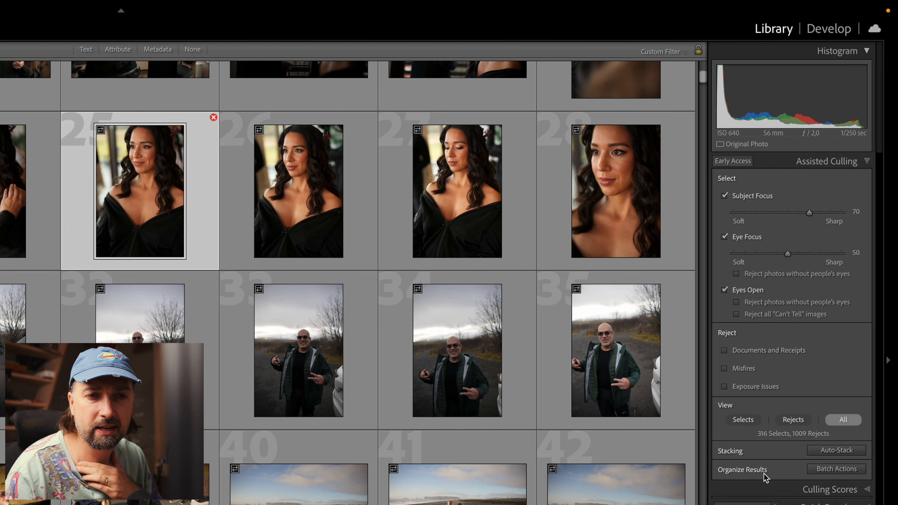
Step: Run the culling batch actions to flag the selected photos as picks and the rejected photos as rejects, without applying a rating
left_click(838, 472)
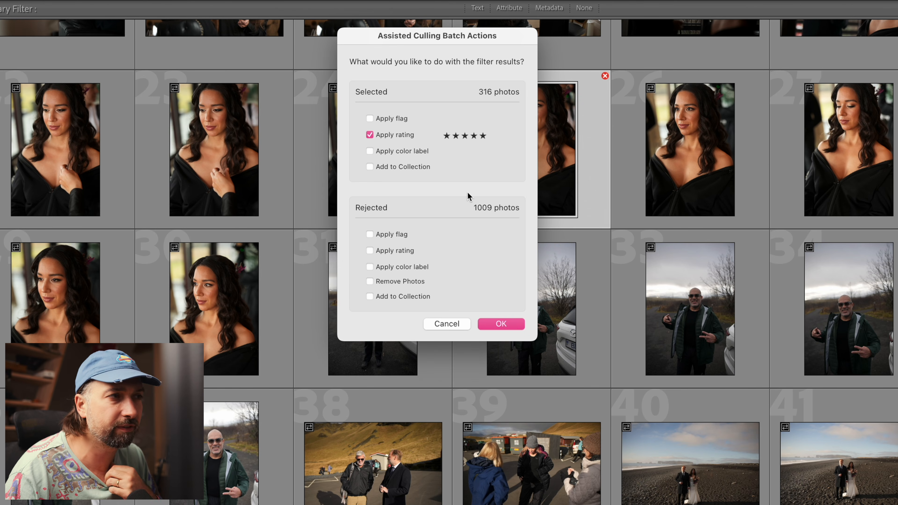
left_click(401, 137)
left_click(394, 122)
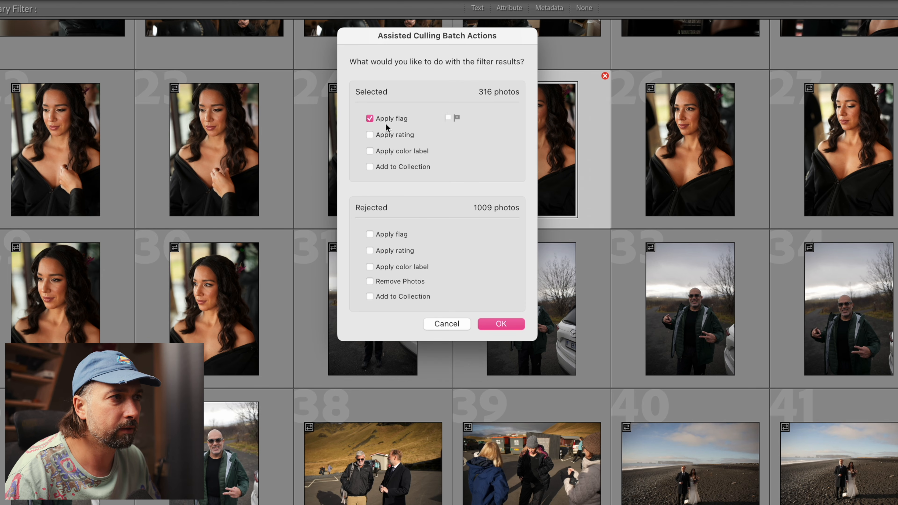
left_click(389, 234)
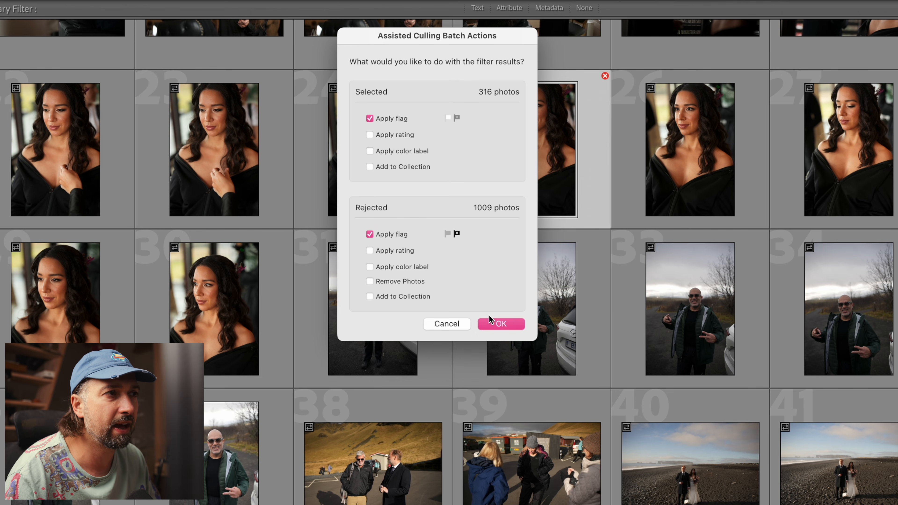
left_click(500, 323)
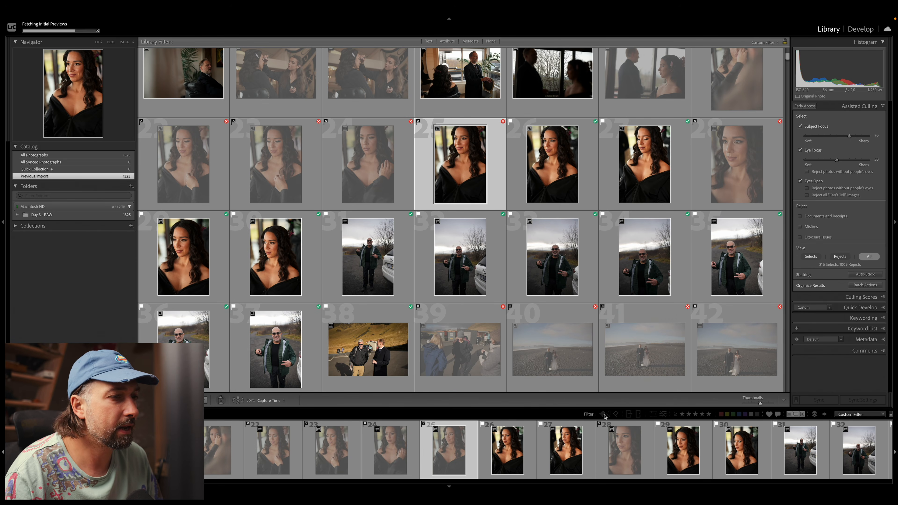
Step: Filter the grid to photos flagged as picks, browse them, and include the photos flagged as rejects in the filter
left_click(603, 414)
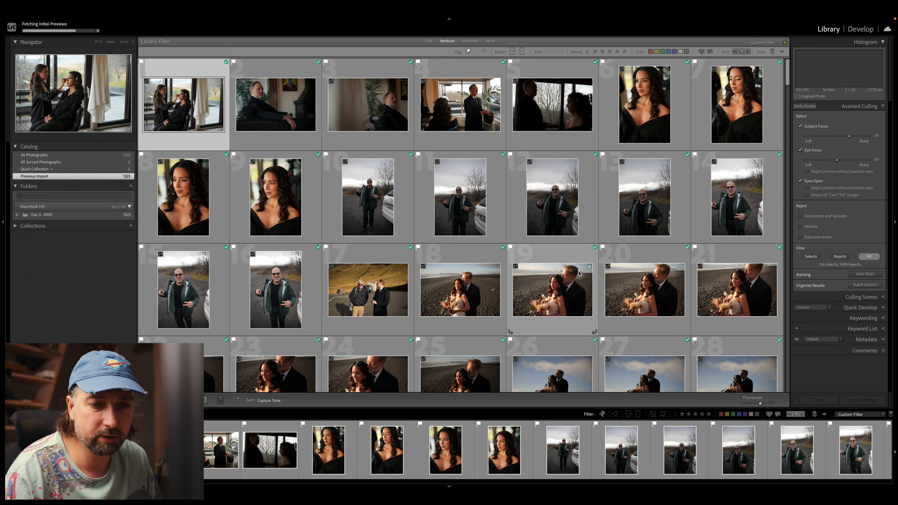
scroll(501, 256, "down", 20)
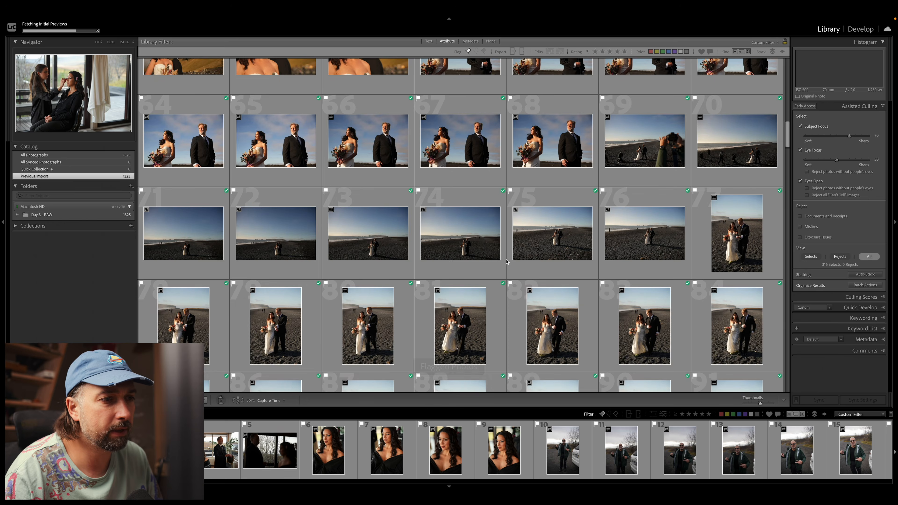
scroll(506, 261, "up", 5)
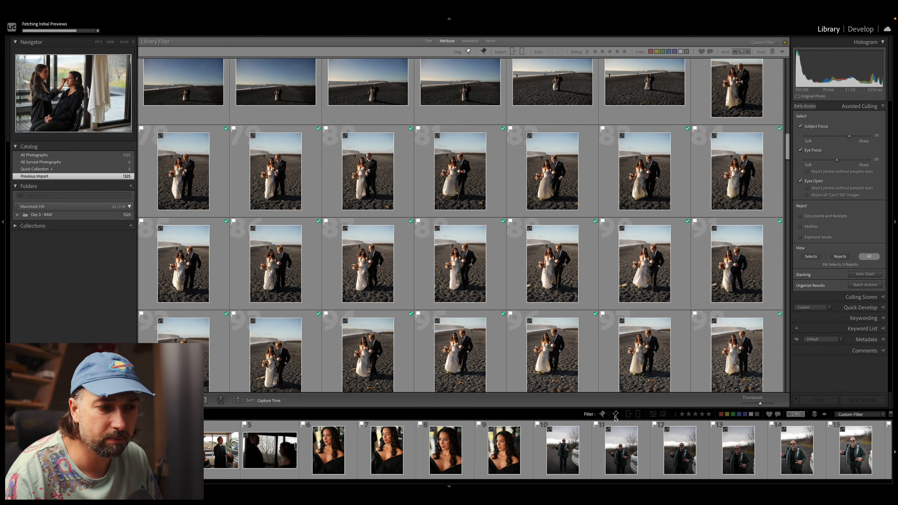
left_click(615, 415)
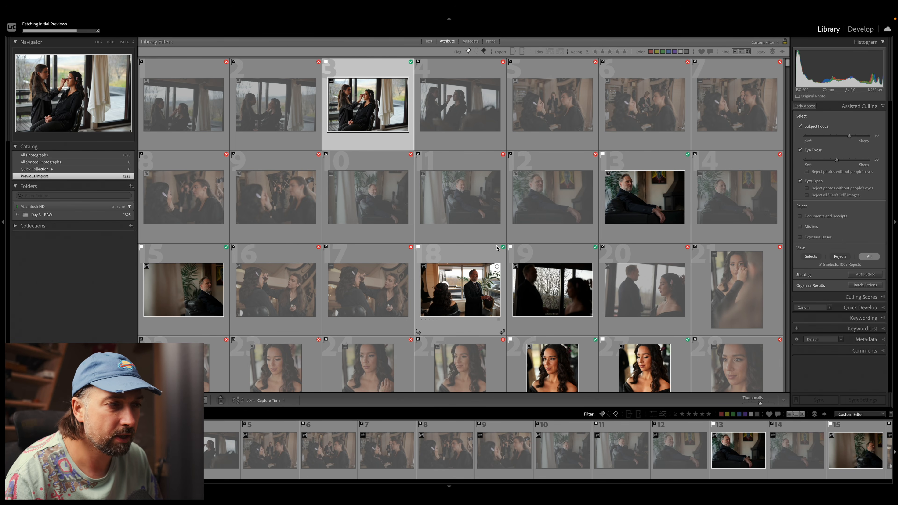
Step: Select all the photos, and undo the selection, the flag filters and the batch flagging
key("super+a")
key("super+z")
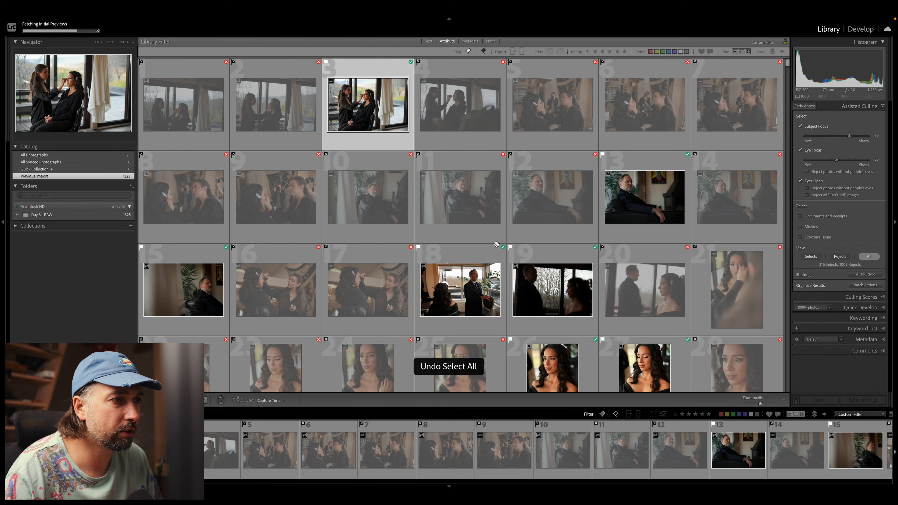
key("super+z")
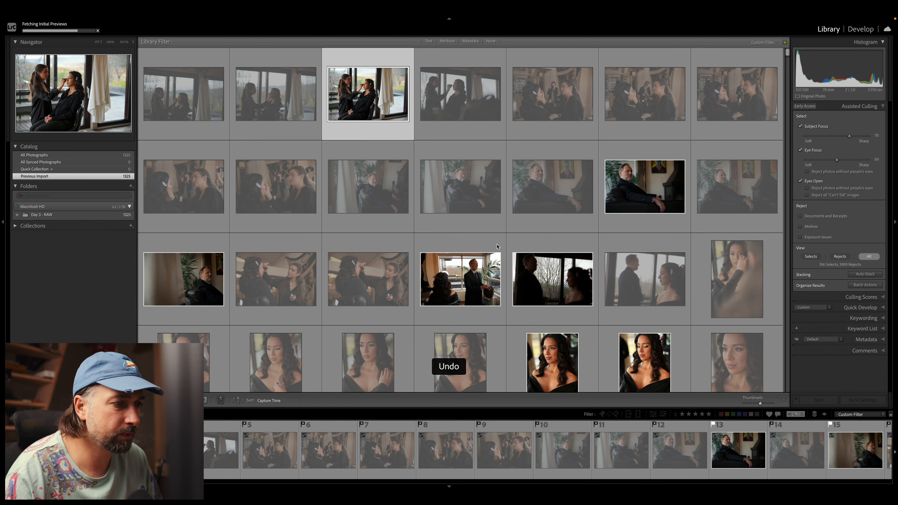
key("super+z")
key("super+z")
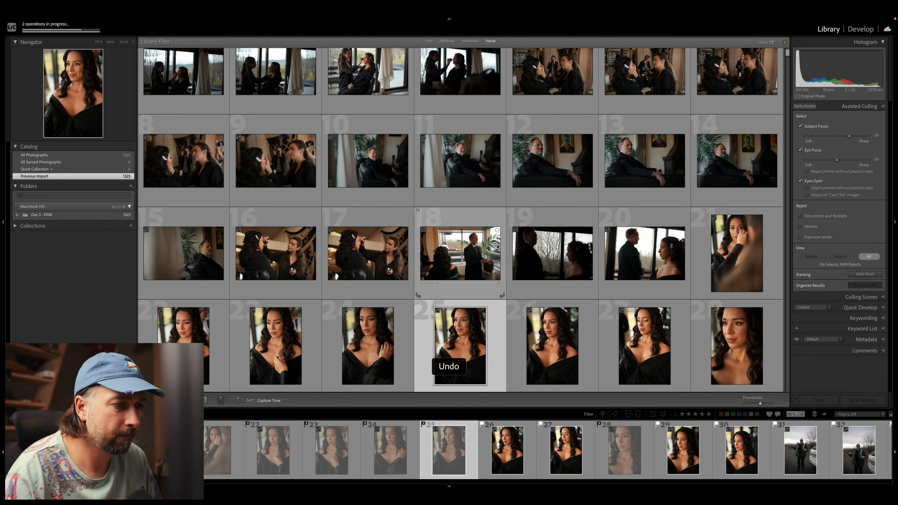
scroll(382, 128, "up", 1)
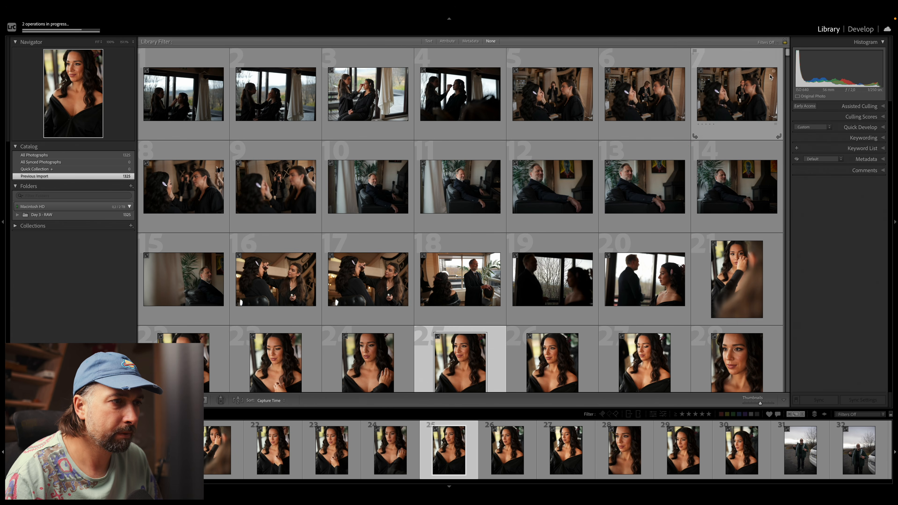
Step: Set up Auto-Stack to stack the photos by visual similarity and browse the previewed stacks
left_click(880, 107)
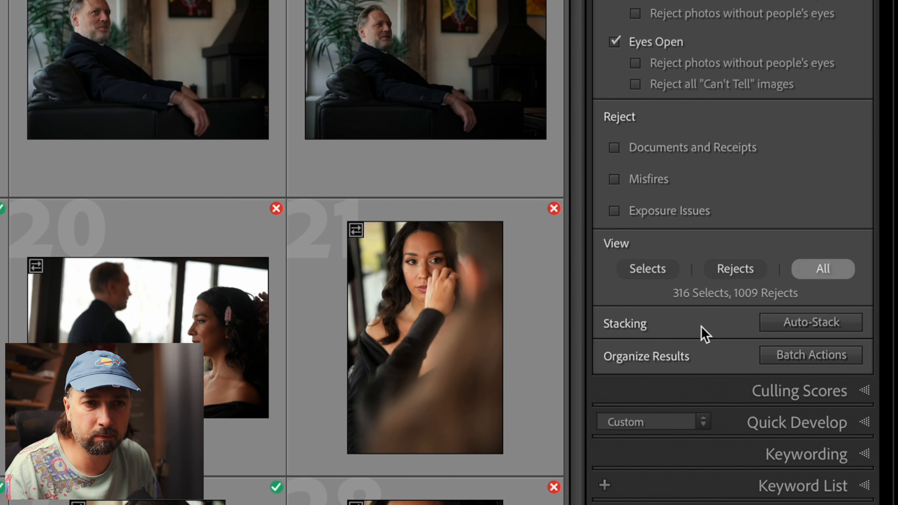
left_click(795, 323)
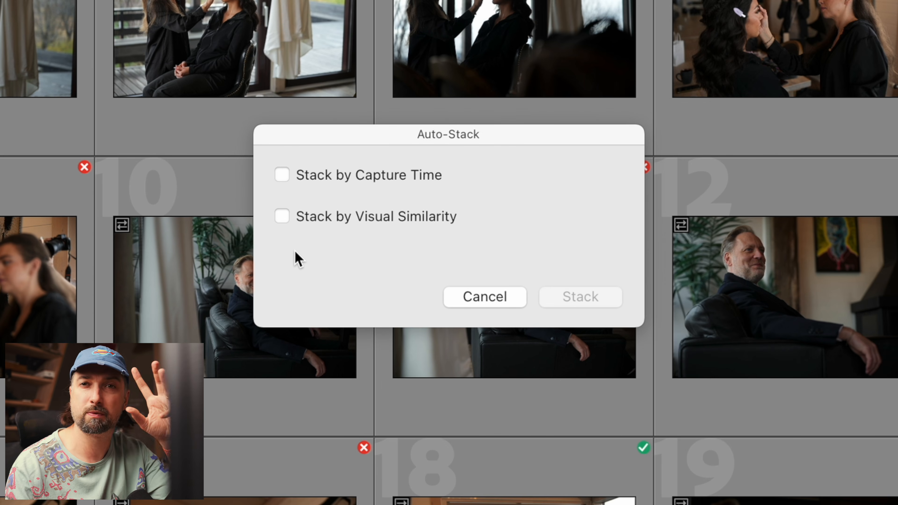
left_click(371, 216)
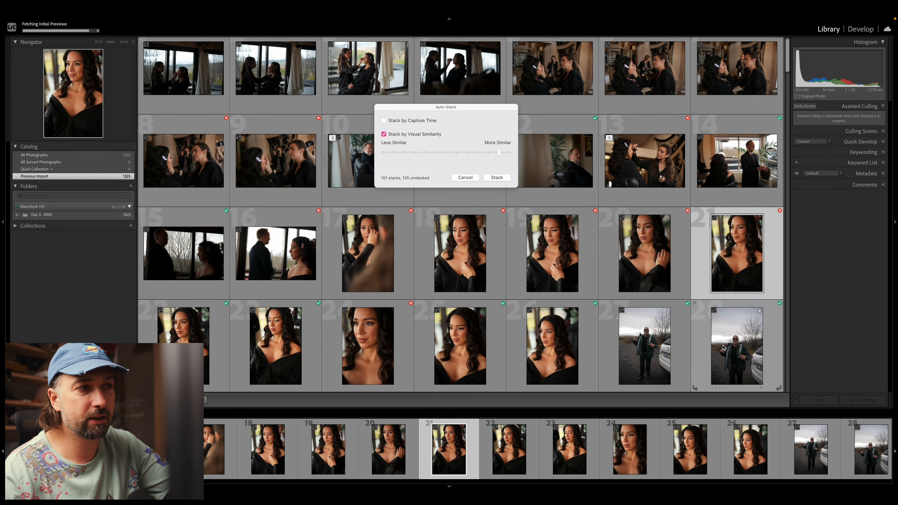
scroll(662, 295, "down", 15)
scroll(662, 296, "up", 5)
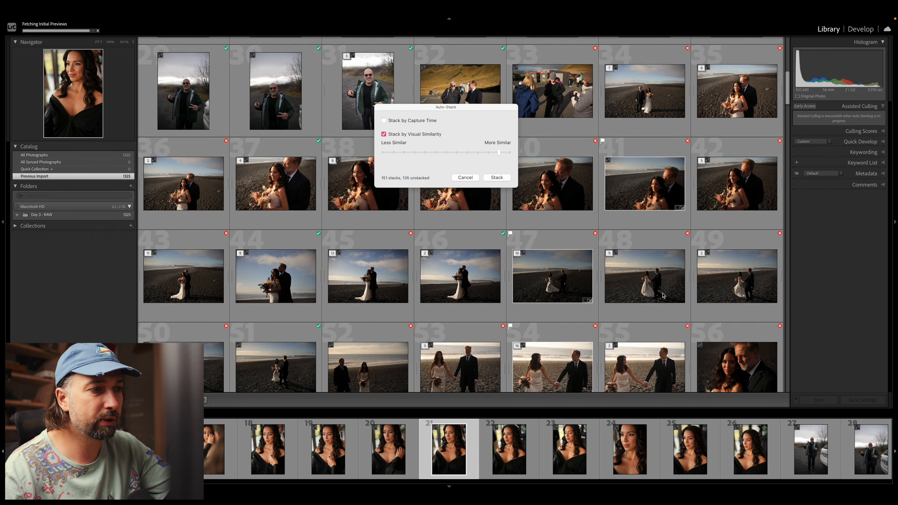
Step: Try the least similar and middle stacking levels, move the Auto-Stack dialog aside, and finish towards More Similar
left_click_drag(483, 154, 428, 154)
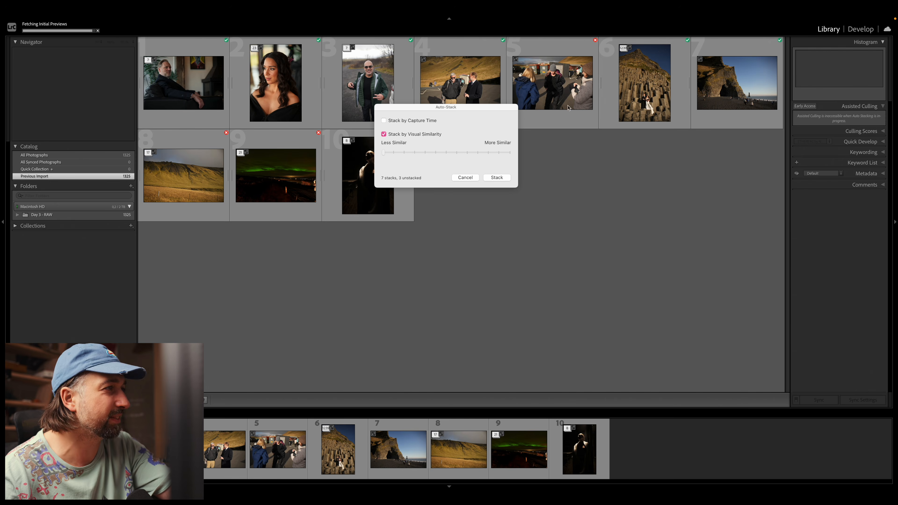
left_click_drag(436, 156, 444, 158)
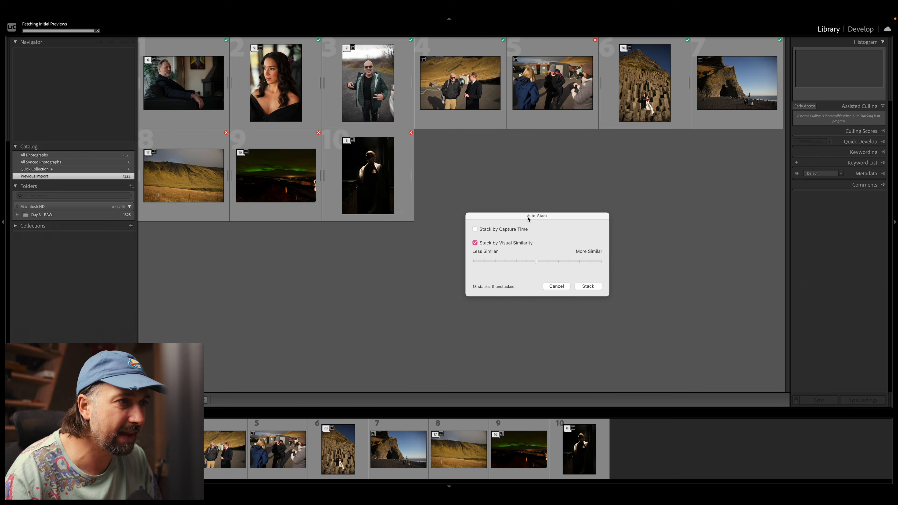
left_click(579, 232)
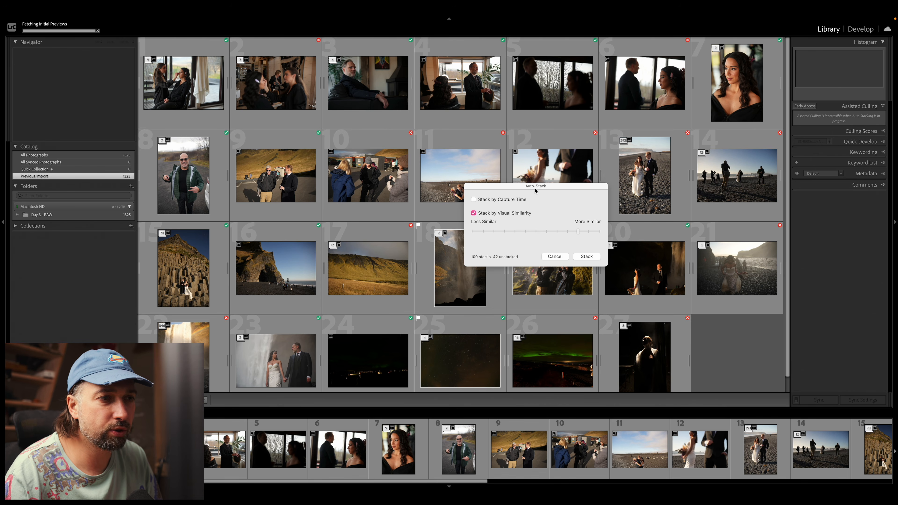
left_click_drag(551, 192, 672, 102)
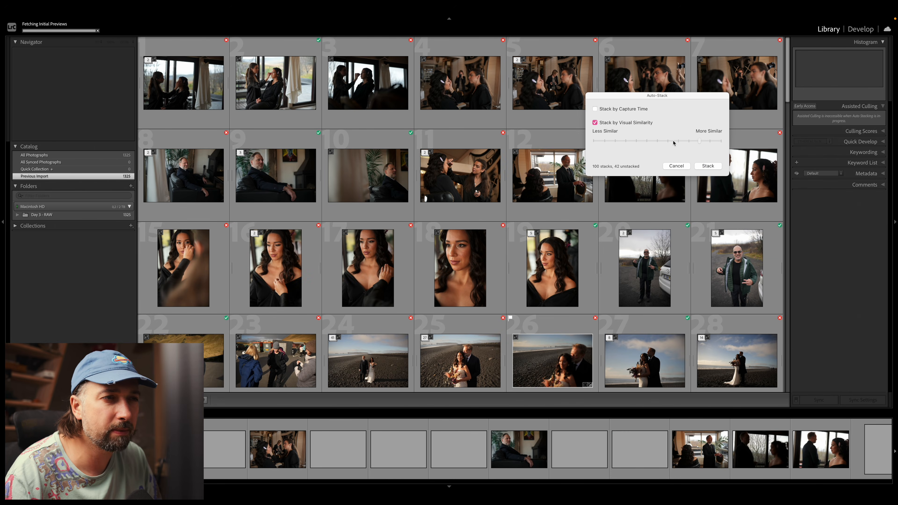
left_click_drag(699, 143, 711, 143)
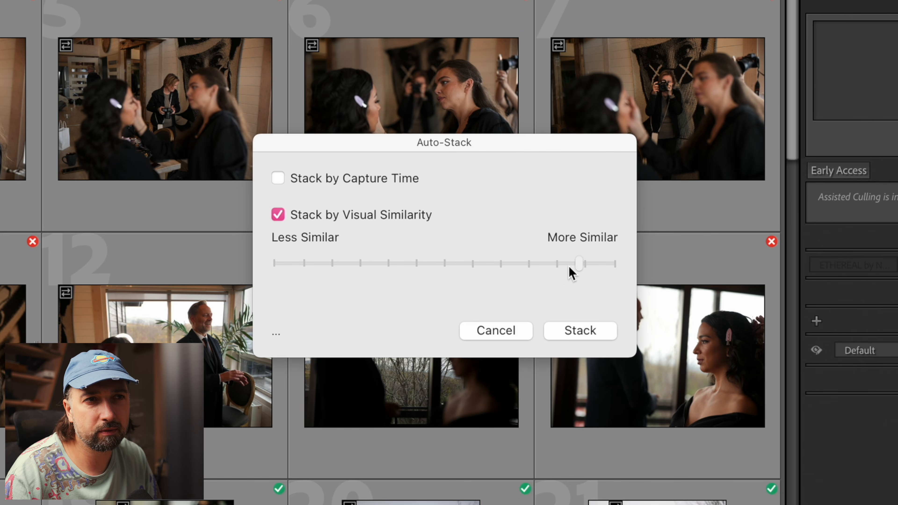
left_click_drag(582, 274, 558, 287)
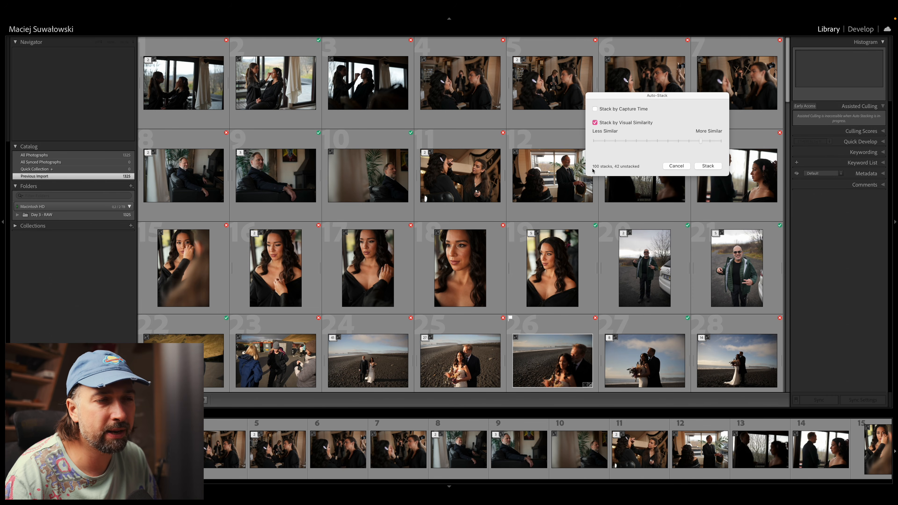
Step: Expand the previewed stack of the bride's portraits, select its photos to examine them, and collapse the stack again
left_click(541, 256)
left_click(532, 261)
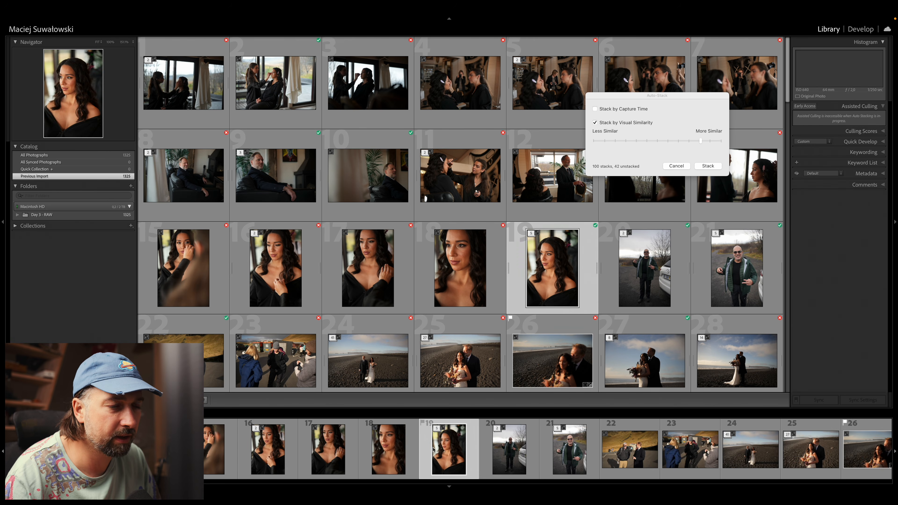
left_click(437, 429)
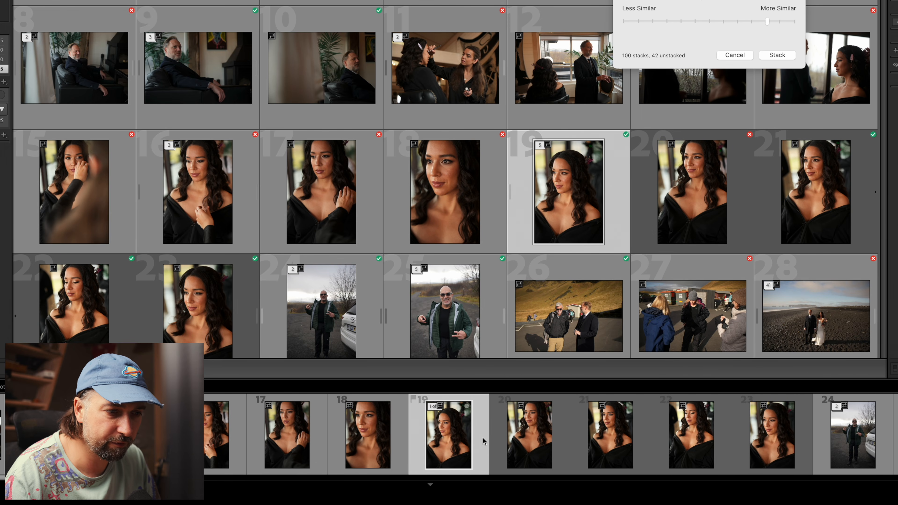
left_click(747, 451, "shift")
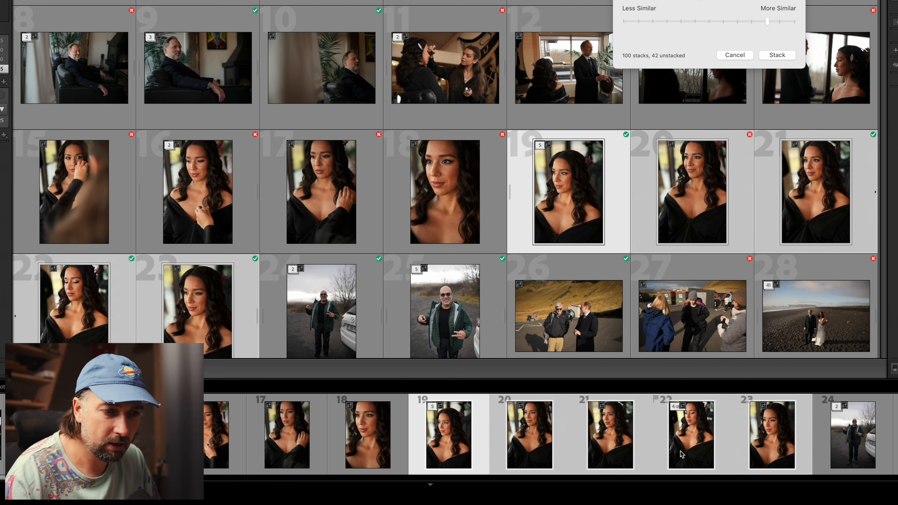
left_click(430, 407)
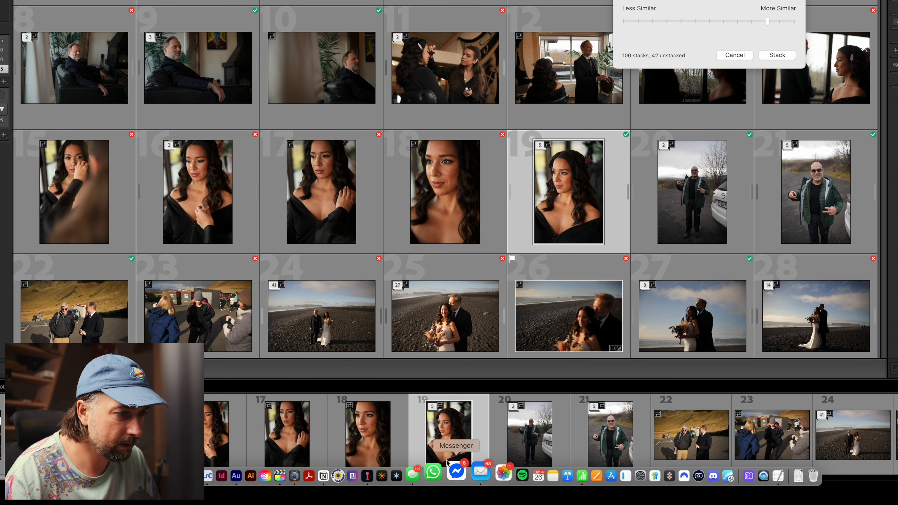
Step: Lower the stacking similarity one notch, move the Auto-Stack dialog aside, and expand the large stack of the couple on the black beach
scroll(397, 423, "right", 5)
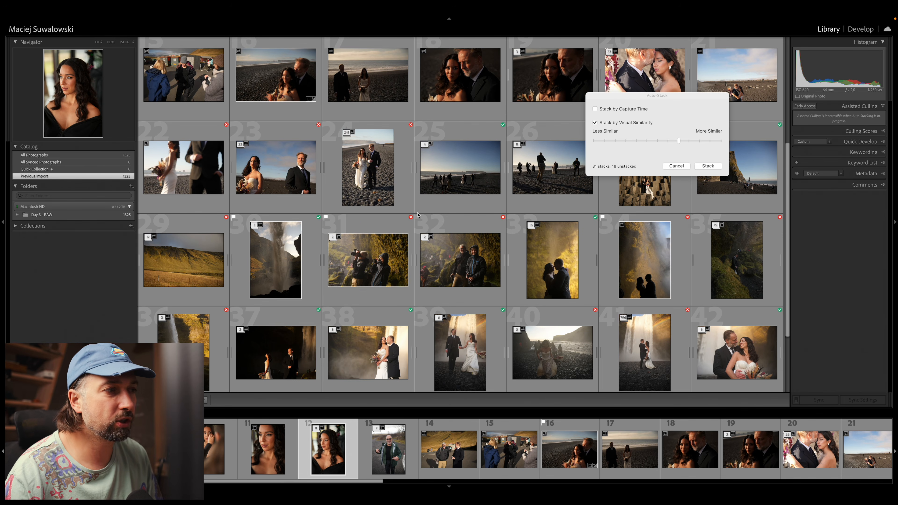
left_click_drag(641, 97, 472, 39)
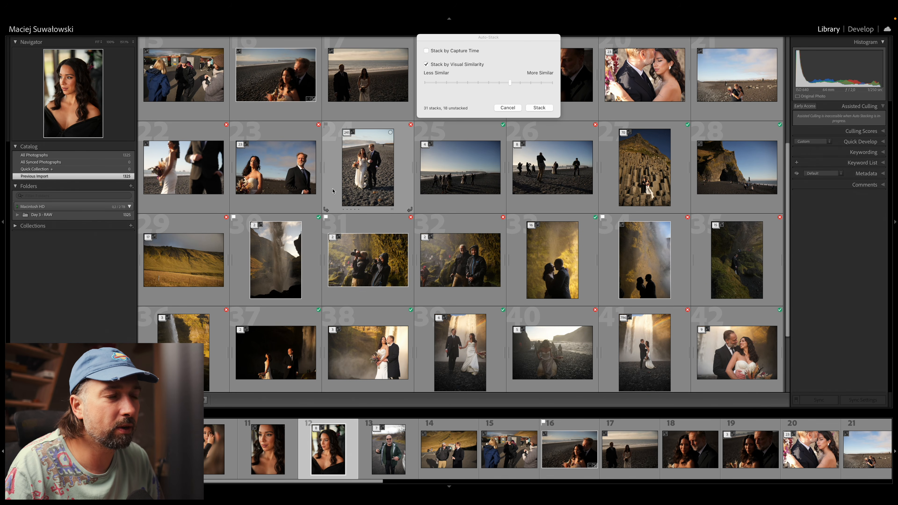
left_click(346, 138)
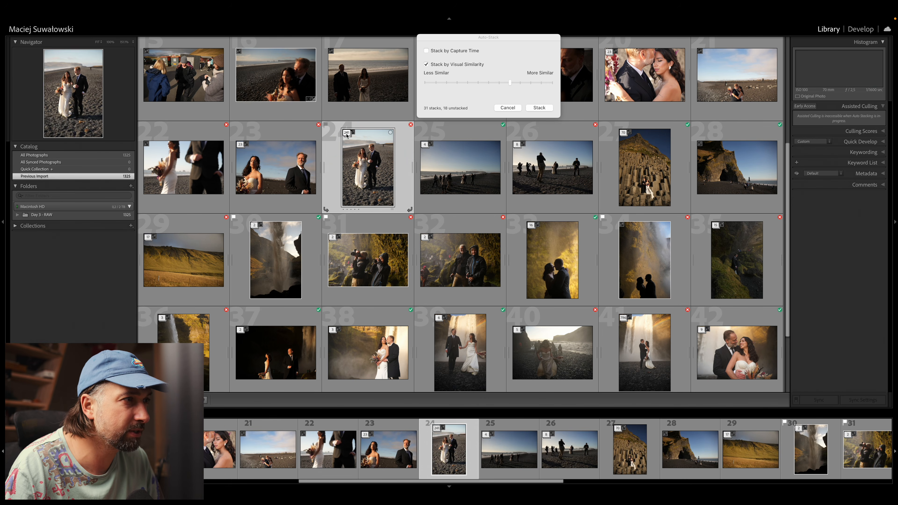
left_click(346, 135)
Step: Examine how different the photos grouped in the expanded beach stack are, from close-up portraits to wide and vertical shots
scroll(461, 239, "down", 8)
scroll(462, 239, "down", 7)
scroll(461, 240, "up", 10)
scroll(463, 258, "down", 2)
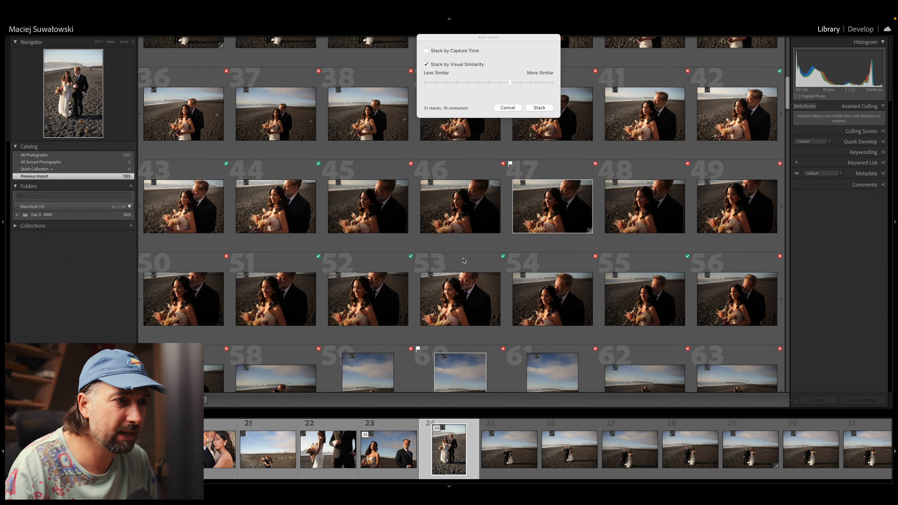
left_click(520, 276)
left_click(550, 389)
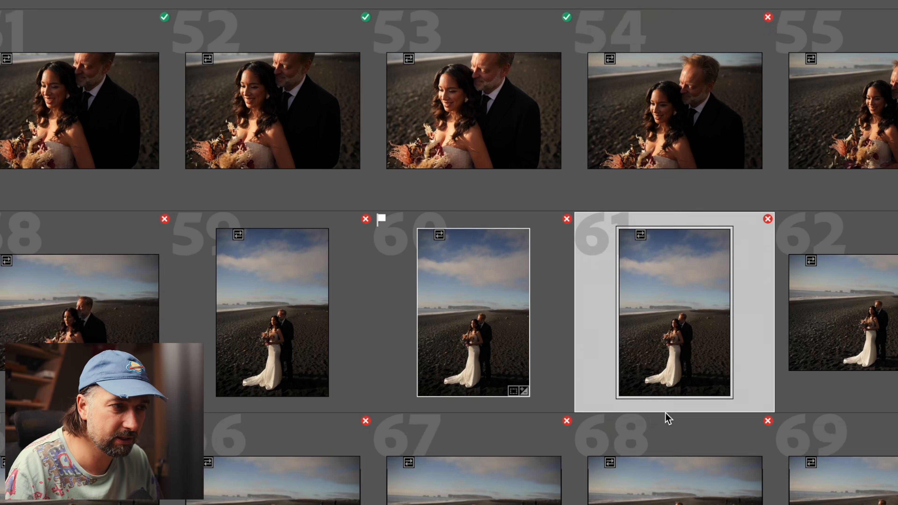
scroll(665, 414, "down", 5)
left_click(663, 398)
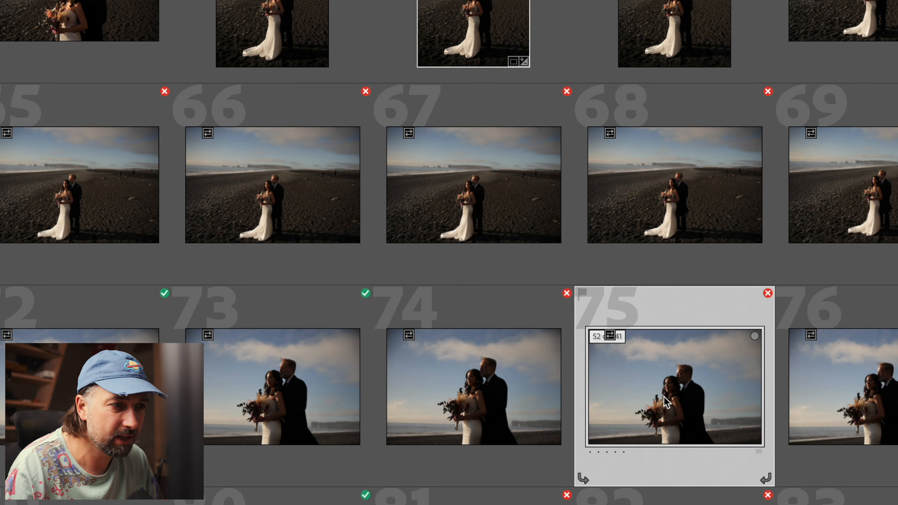
scroll(662, 132, "up", 6)
scroll(663, 135, "down", 1)
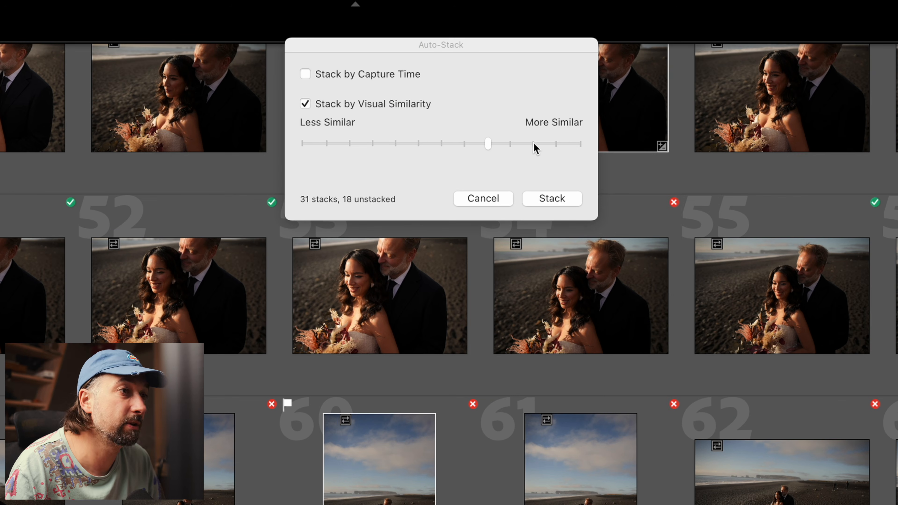
Step: Raise the similarity one notch towards More Similar, check the previewed stacks, and apply the stacking
left_click(533, 143)
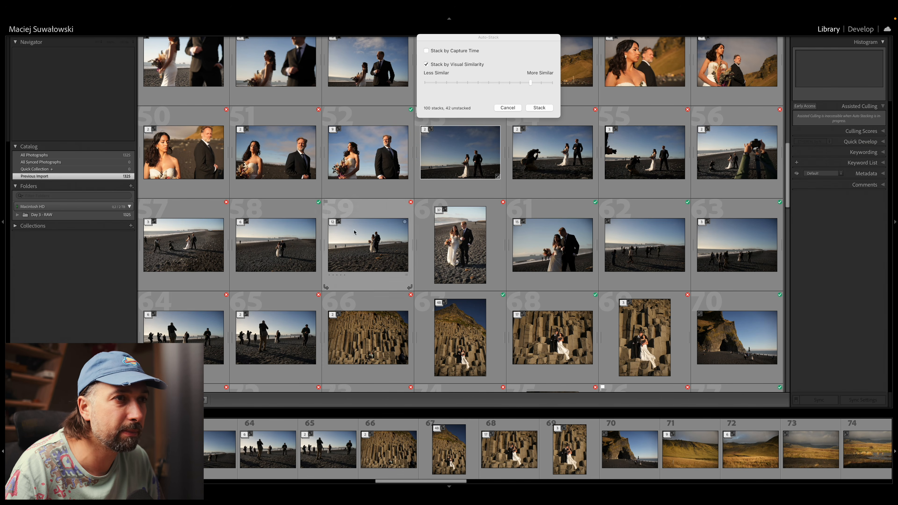
scroll(554, 228, "down", 2)
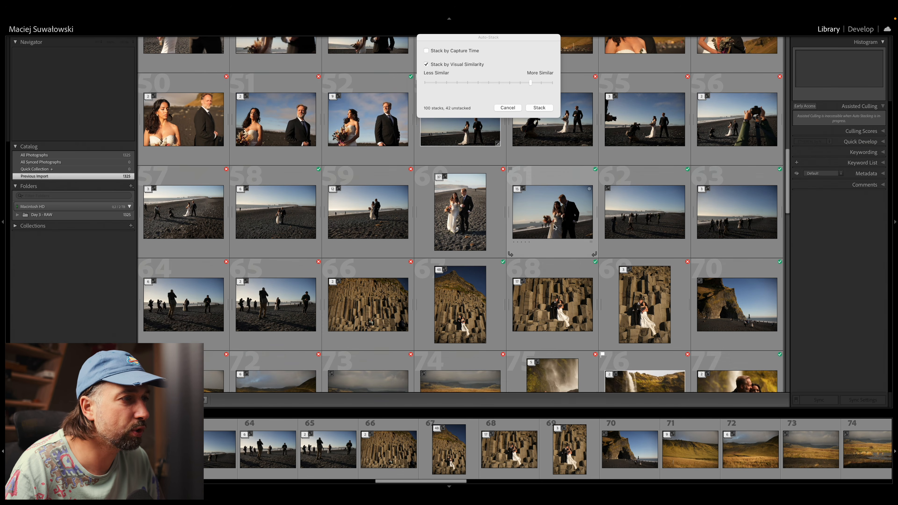
scroll(554, 228, "down", 3)
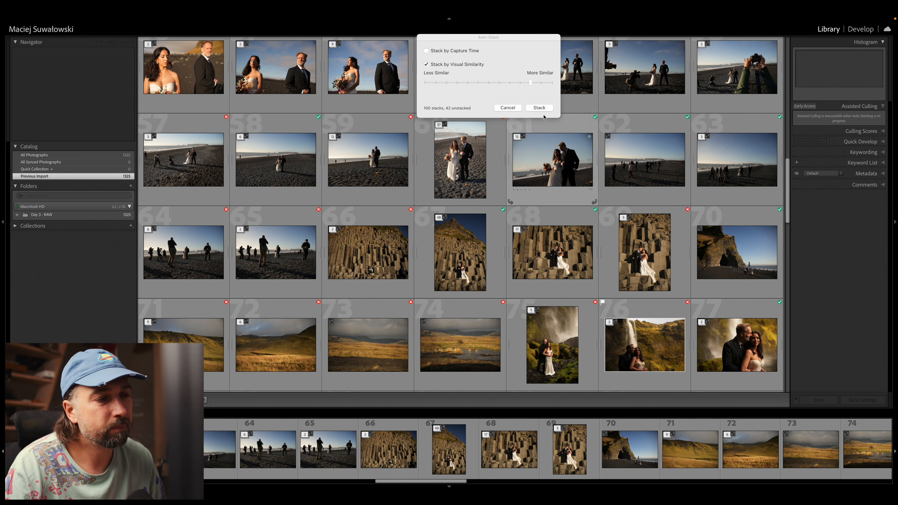
left_click_drag(497, 39, 583, 97)
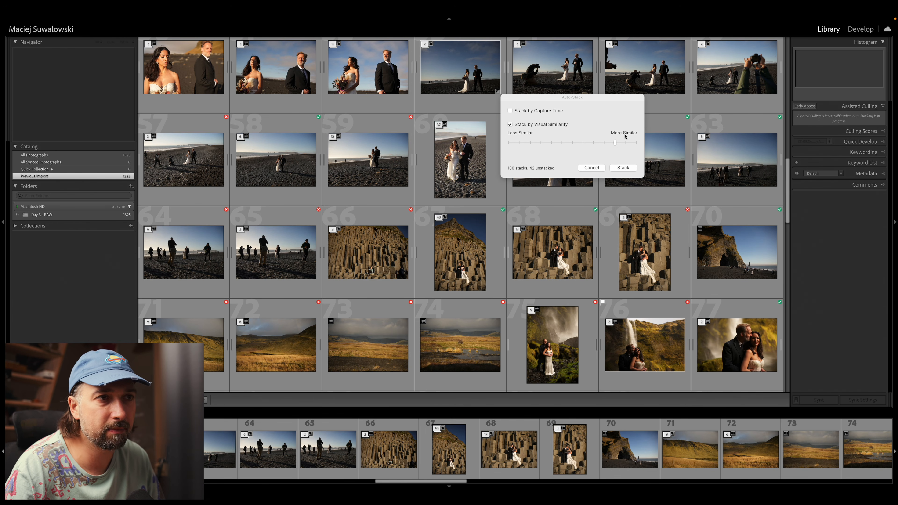
left_click(623, 168)
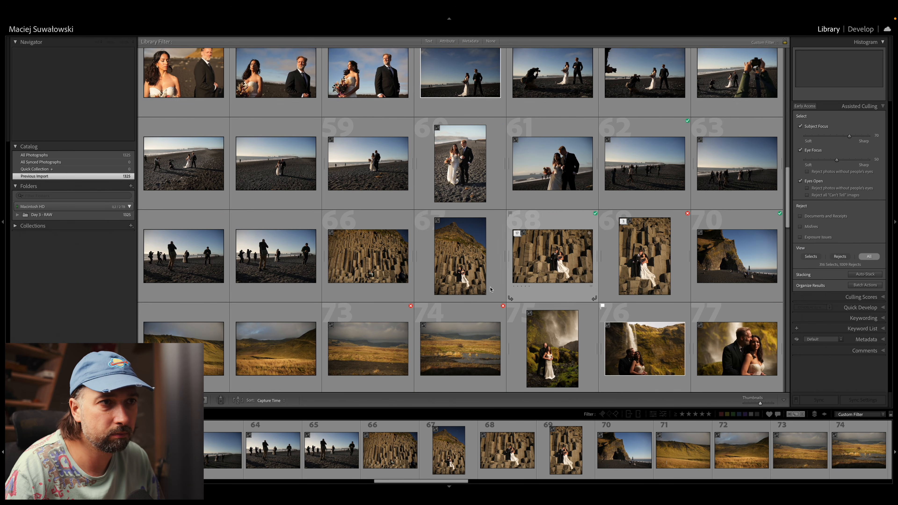
Step: Browse the applied stacks, expand the twelve-photo stack of the couple kissing in front of the waterfall, and select all its photos
scroll(489, 286, "down", 1)
scroll(489, 286, "down", 10)
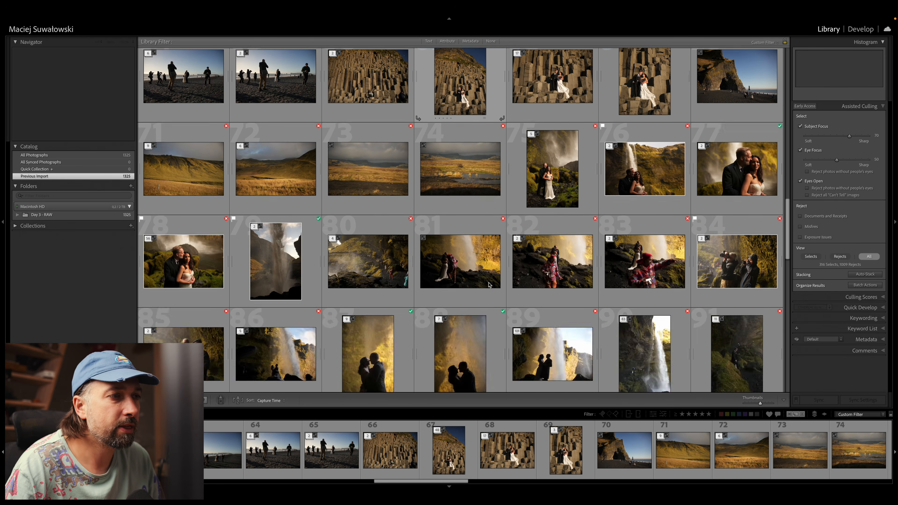
scroll(496, 278, "down", 3)
scroll(497, 278, "up", 4)
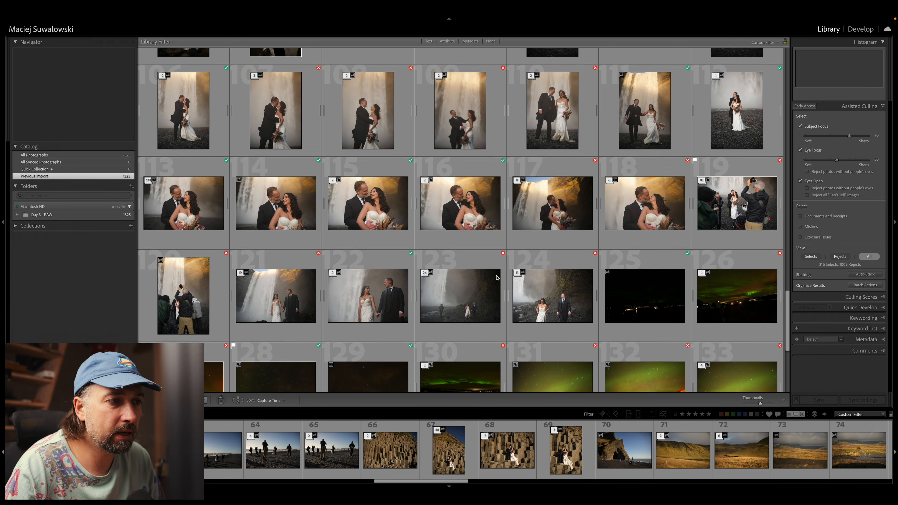
scroll(496, 278, "up", 2)
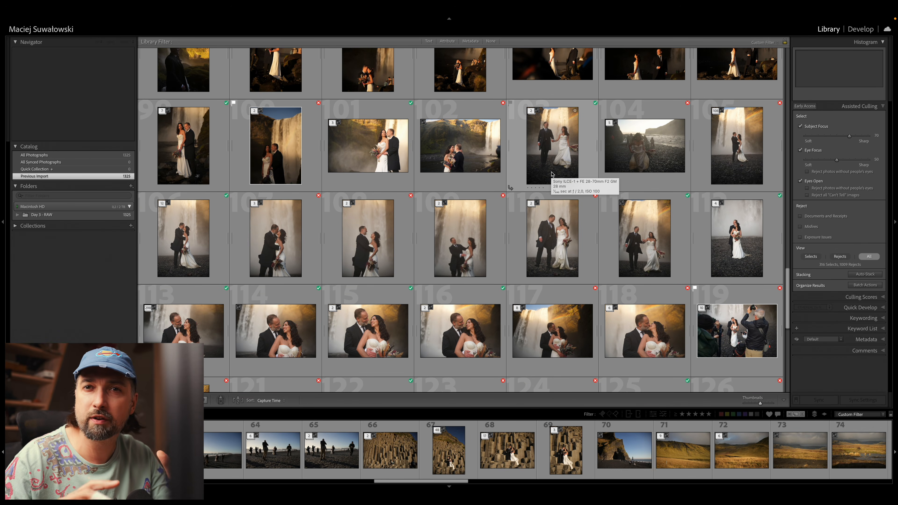
left_click(198, 240)
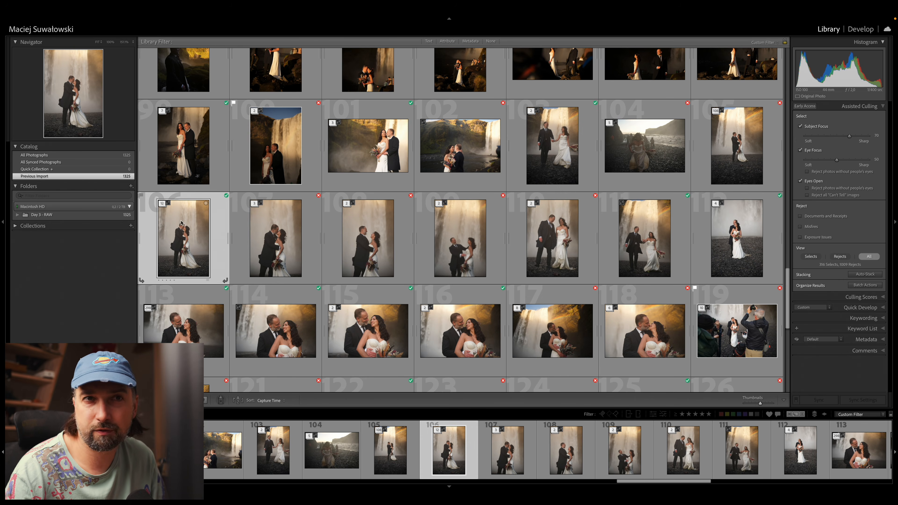
left_click(163, 205)
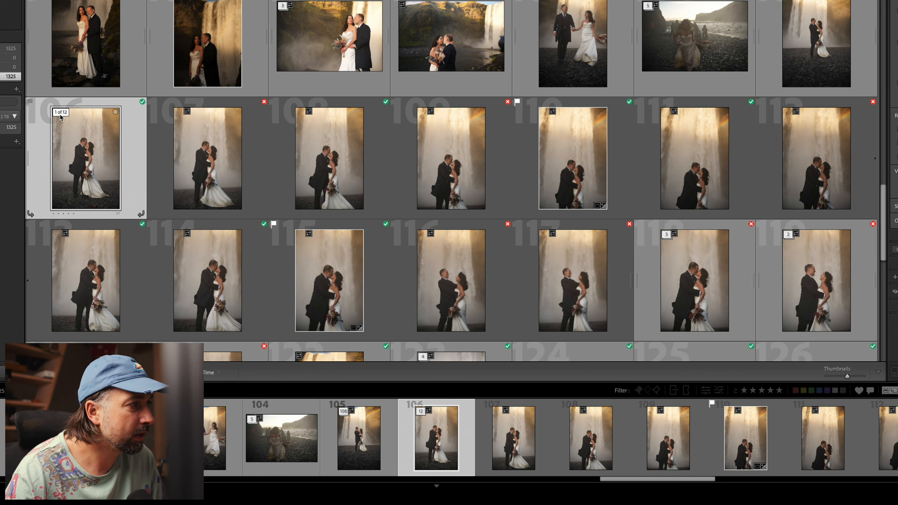
scroll(592, 211, "down", 1)
left_click(592, 211, "shift")
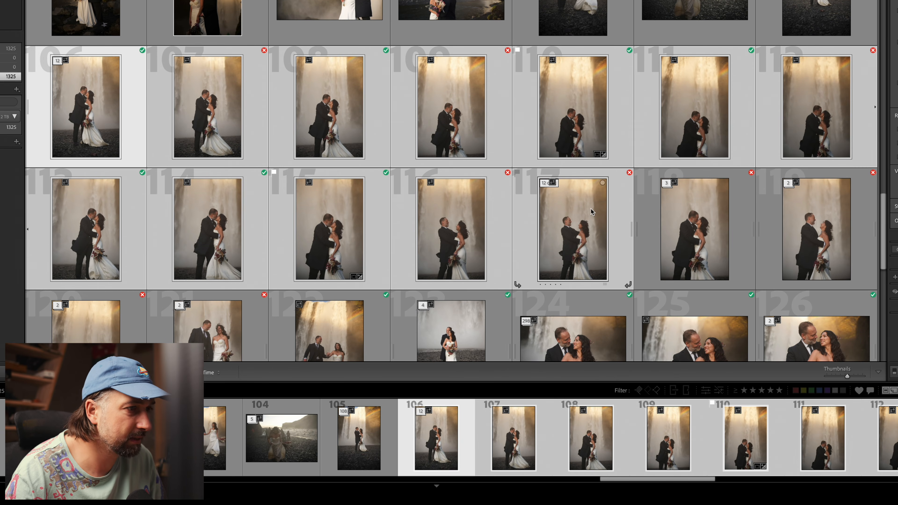
Step: Compare the selected waterfall photos in Survey view, view one in Loupe view, and return to the grid with the stack collapsed
key("n")
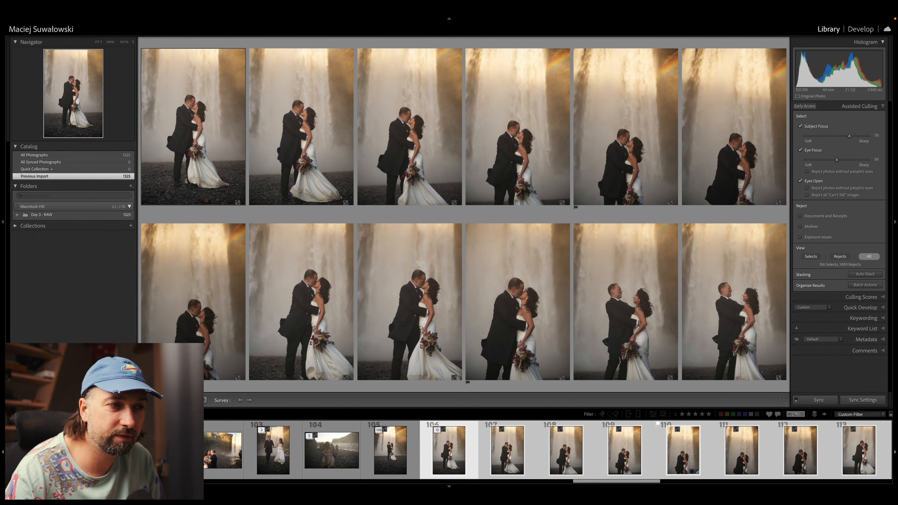
key("e")
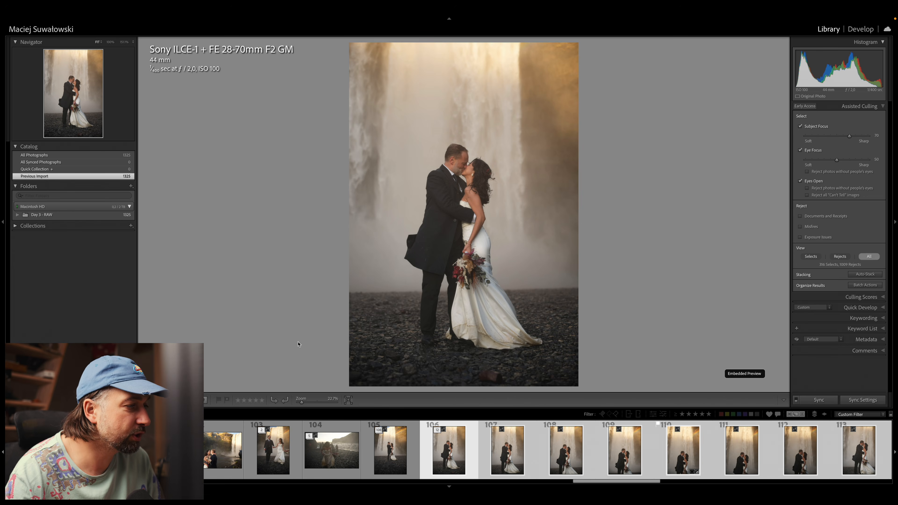
key("g")
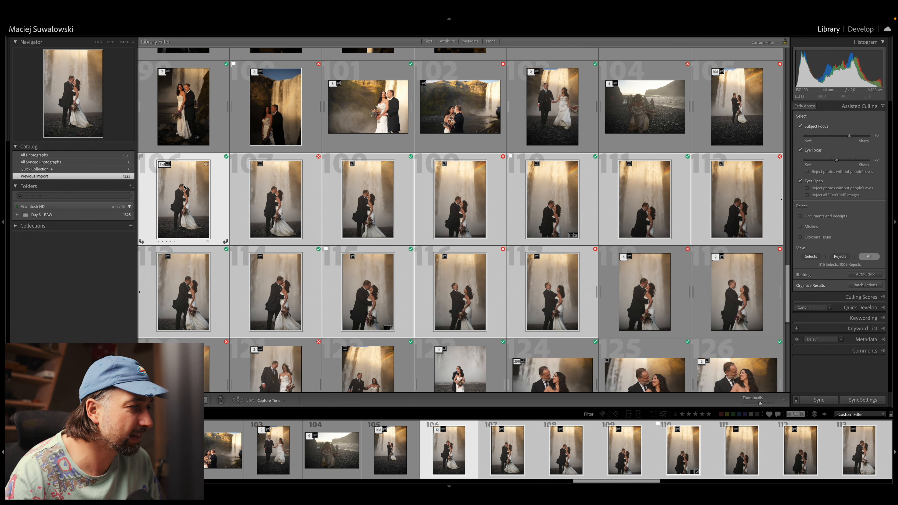
left_click(169, 164)
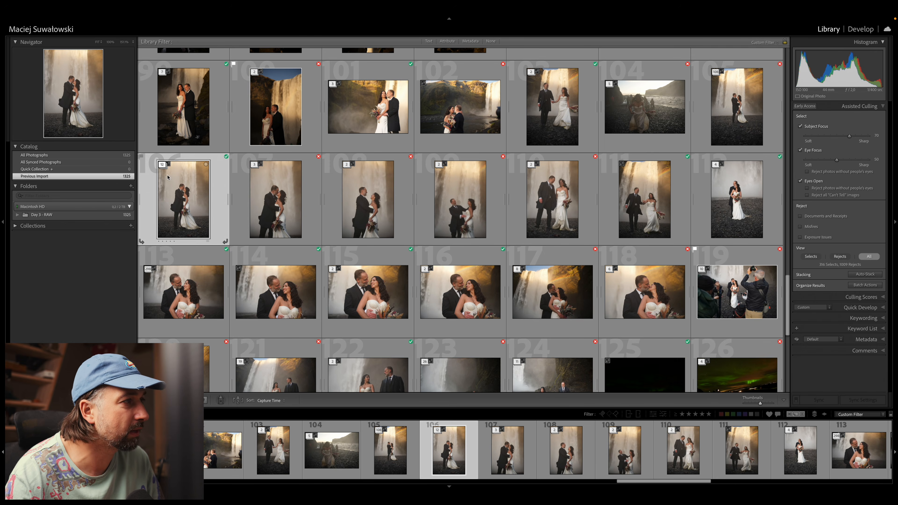
Step: Try opening the collapsed waterfall stack in Survey view, toggle its expansion in the filmstrip, and return to the grid
right_click(170, 183)
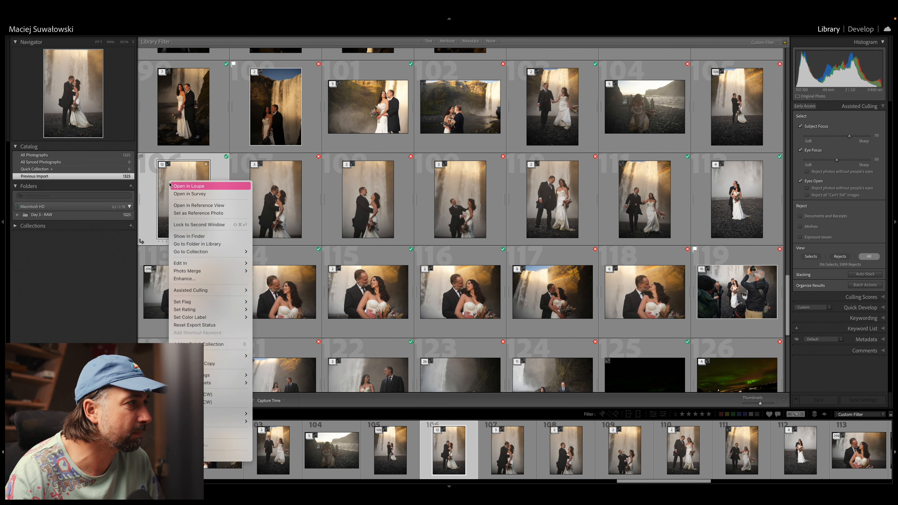
left_click(188, 194)
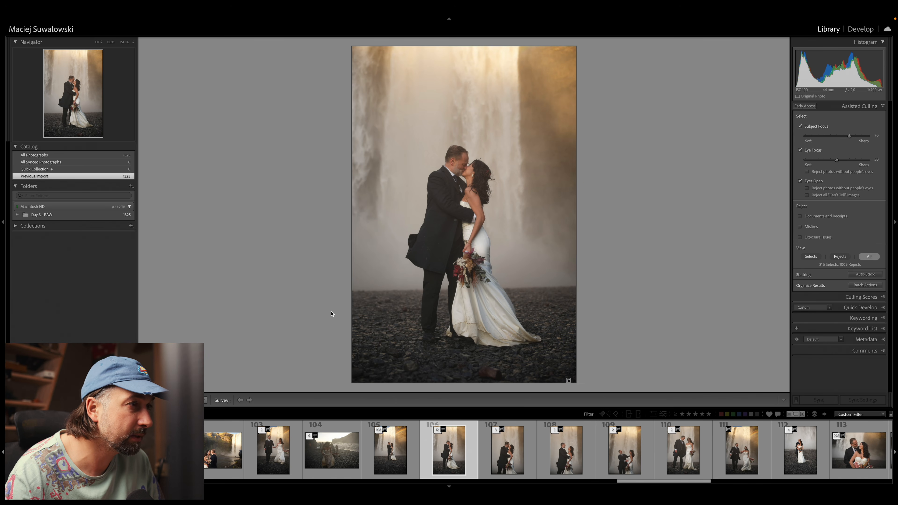
left_click(437, 432)
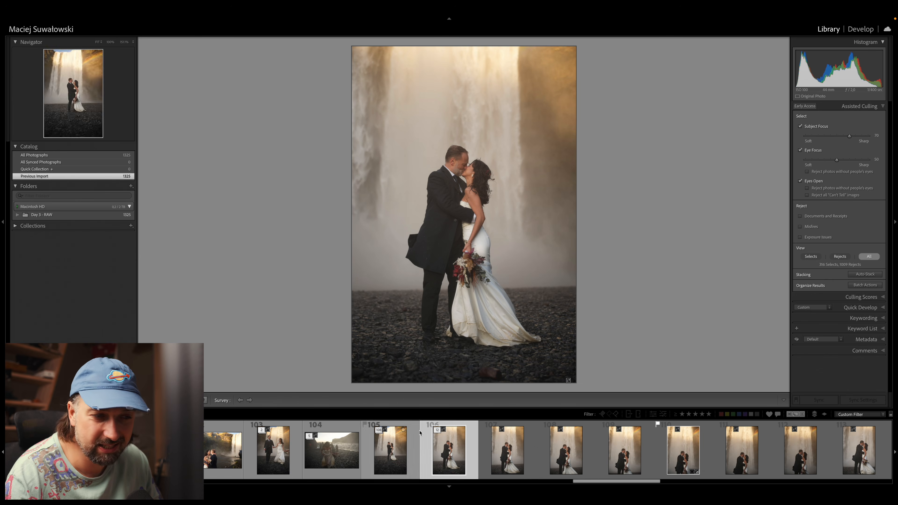
key("g")
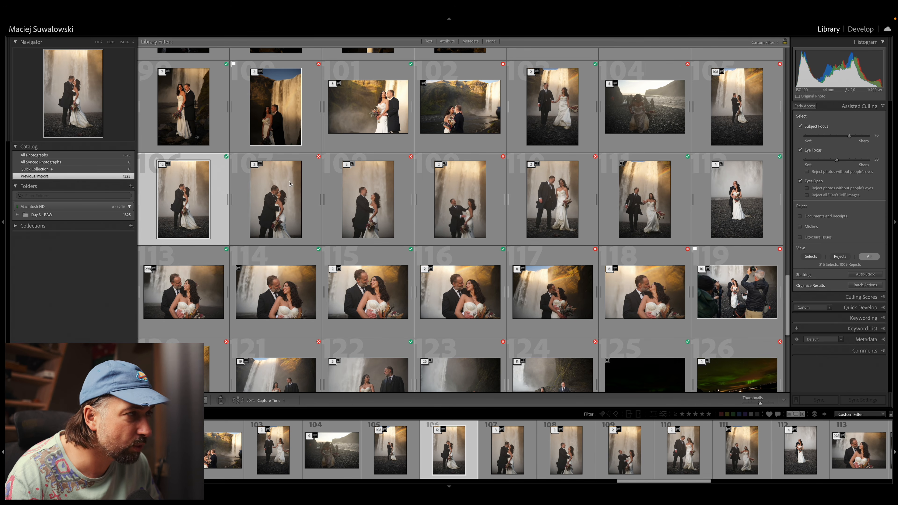
Step: Switch to Imagen and browse the culling results of the Day 3 project
scroll(405, 225, "down", 1)
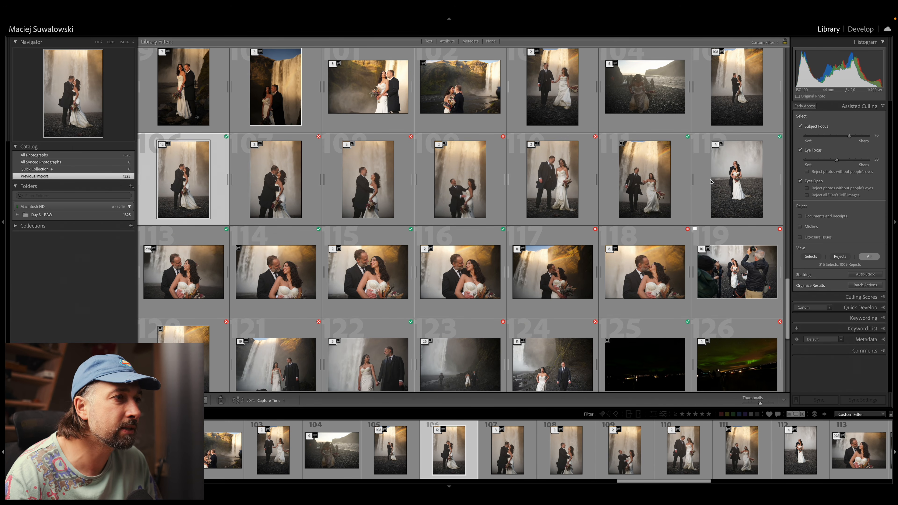
scroll(622, 191, "down", 2)
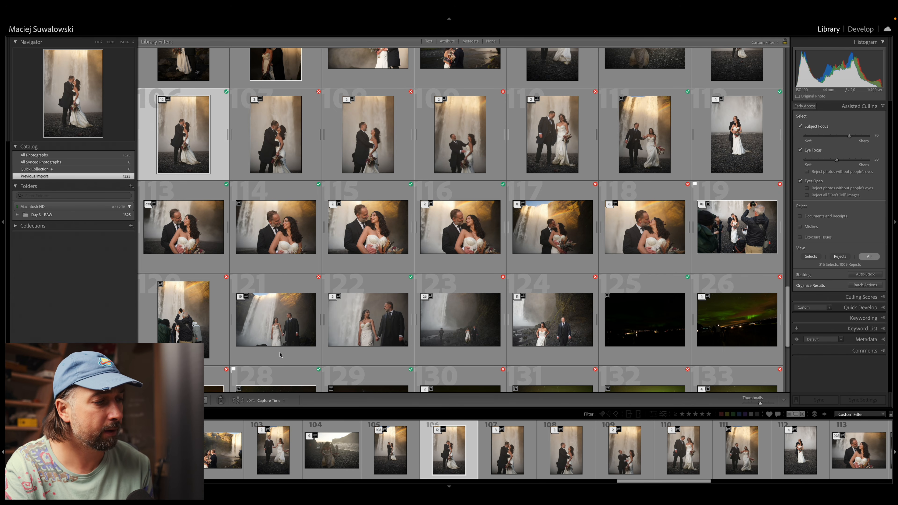
mouse_move(350, 485)
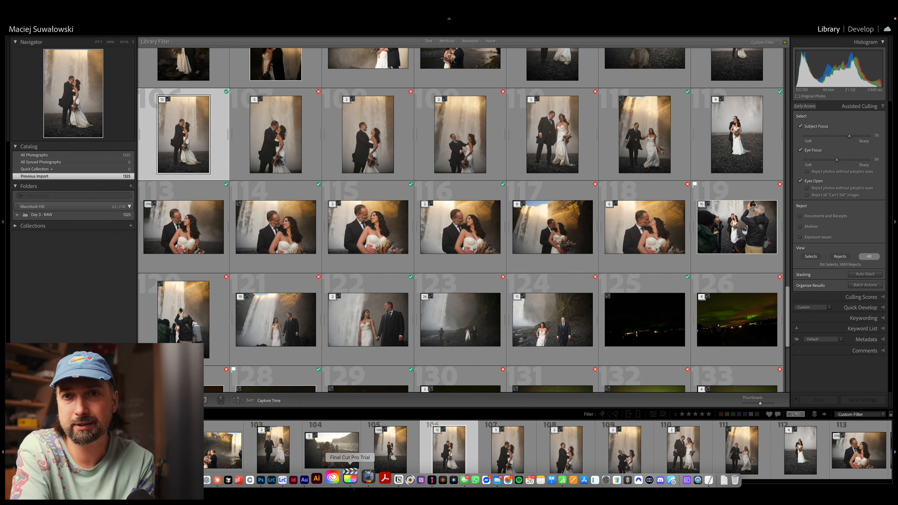
left_click(416, 472)
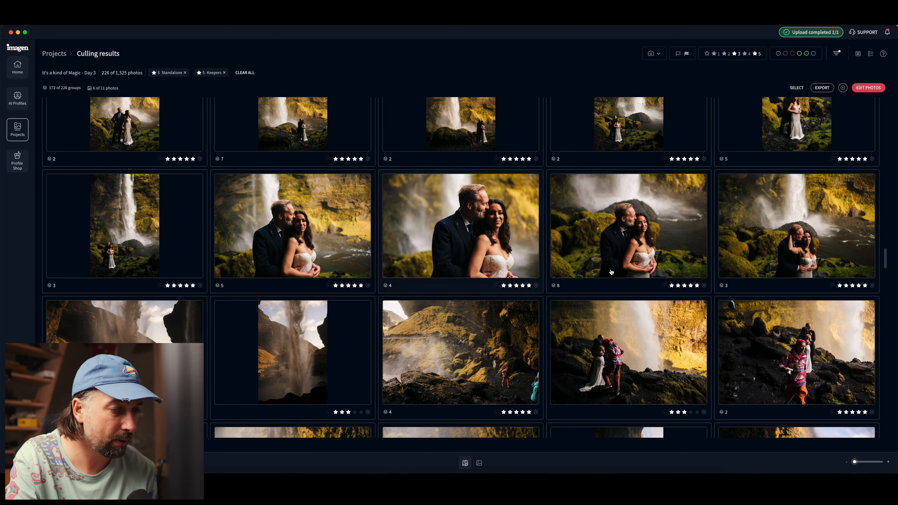
scroll(601, 300, "down", 5)
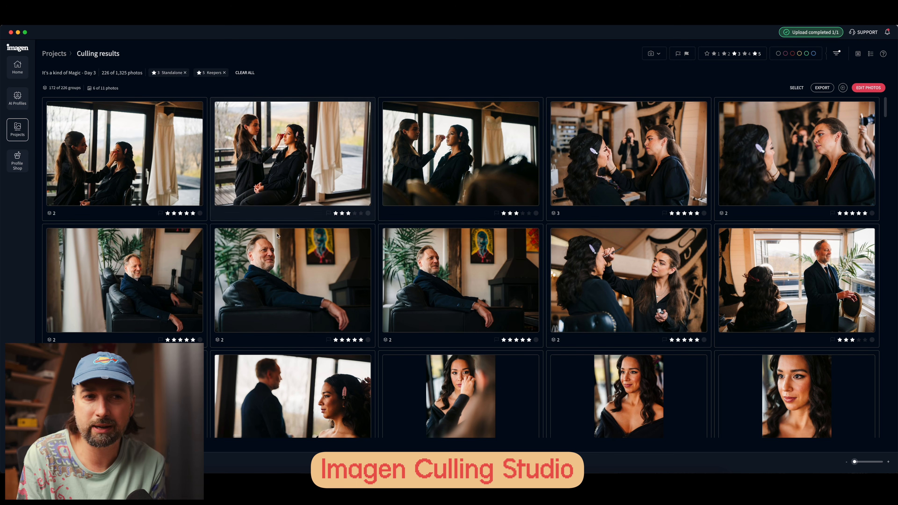
Step: Look through the five-star keepers and three-star standalone photos of Day 3, down to the beach and basalt-cliff portraits
scroll(301, 265, "down", 5)
scroll(302, 265, "up", 5)
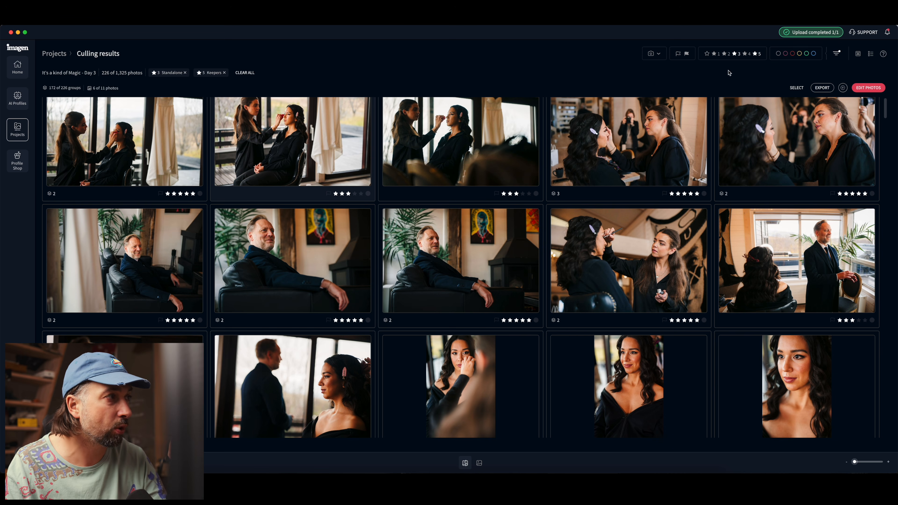
left_click(870, 53)
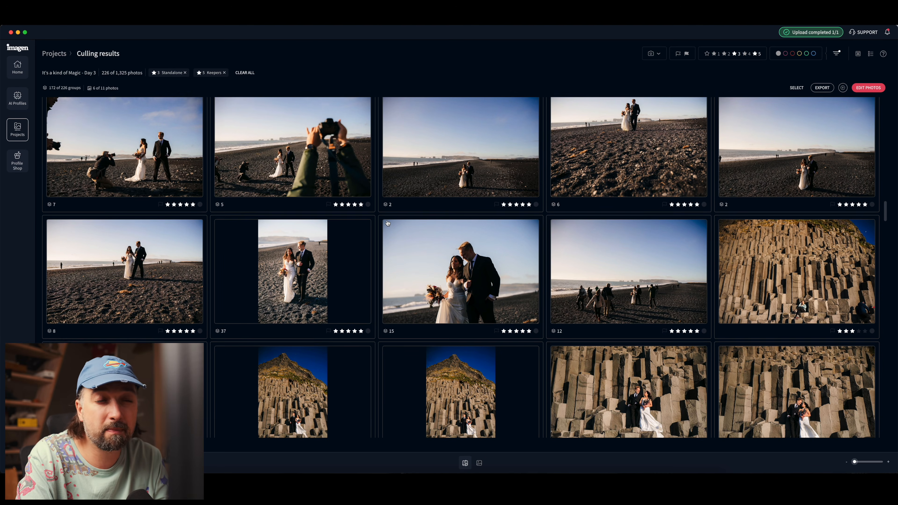
scroll(388, 223, "down", 5)
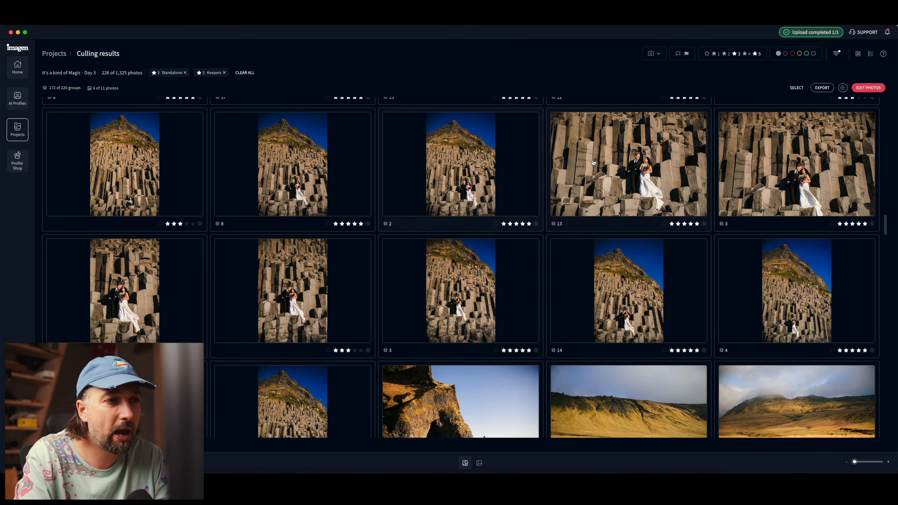
scroll(593, 163, "up", 1)
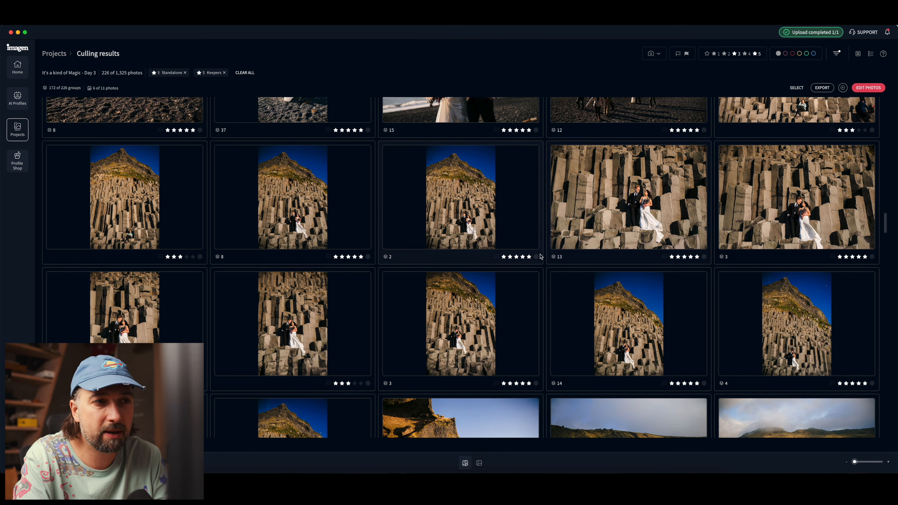
Step: Open the 13-photo group of the couple on the basalt columns and rate its sixth photo five stars
mouse_move(608, 216)
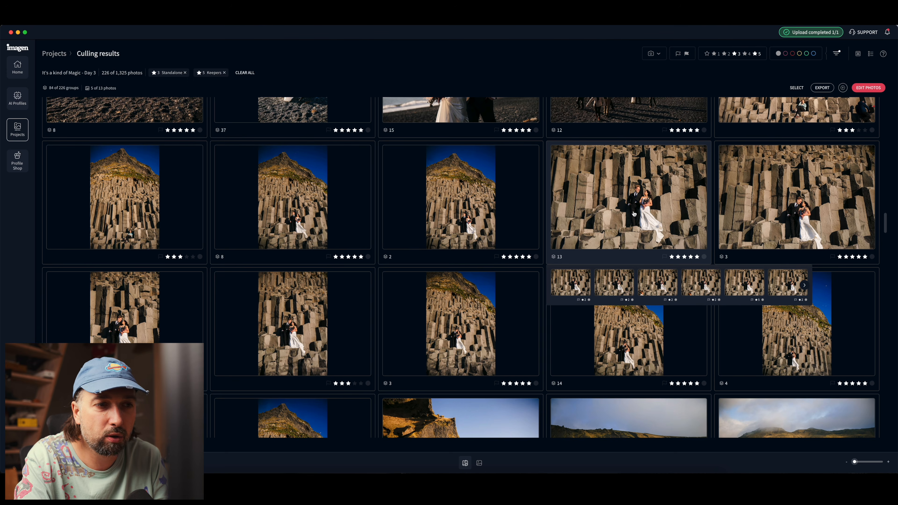
left_click(584, 391)
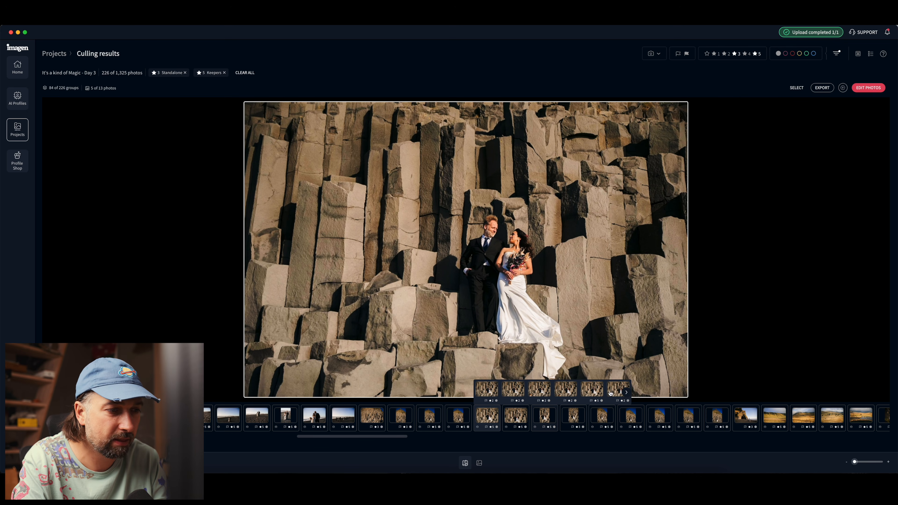
left_click(610, 391)
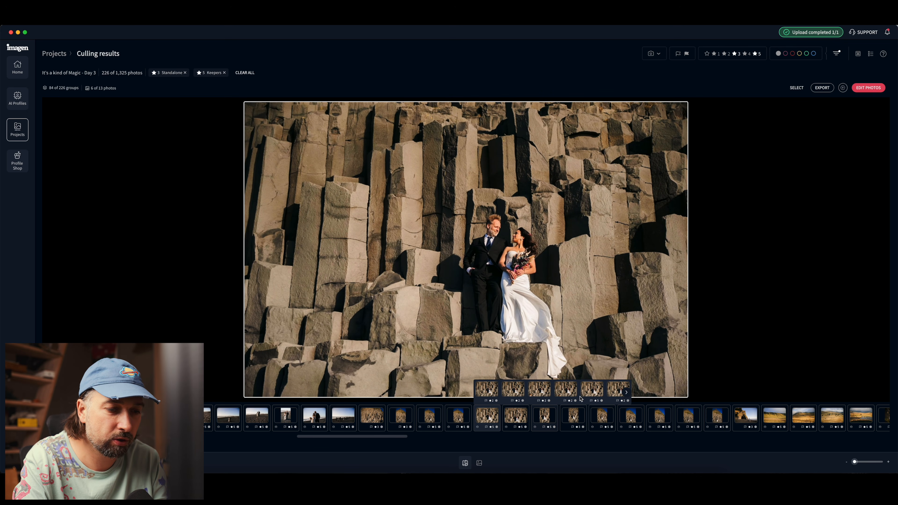
key("5")
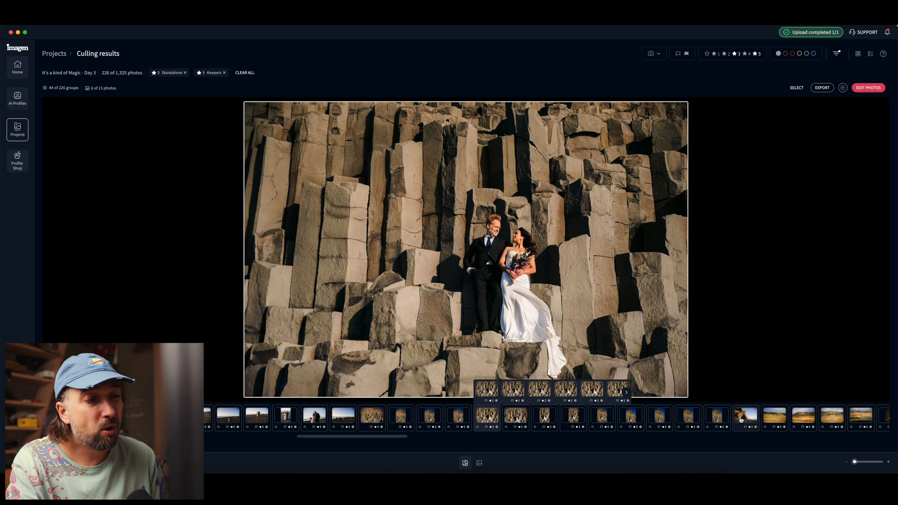
Step: Step through the following groups in the filmstrip, viewing the beach cave, waterfall portrait and waterfall silhouette photos enlarged
key("Right")
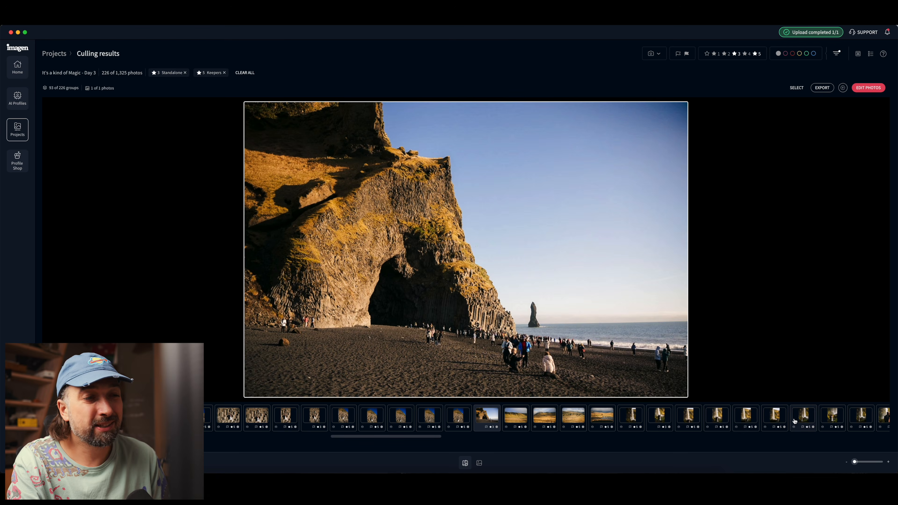
left_click(748, 419)
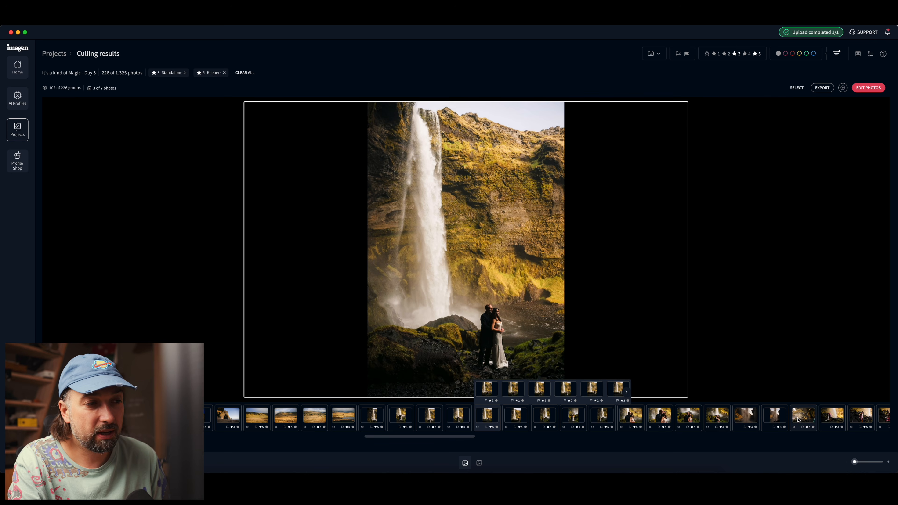
left_click(798, 420)
left_click(798, 420)
left_click(798, 420)
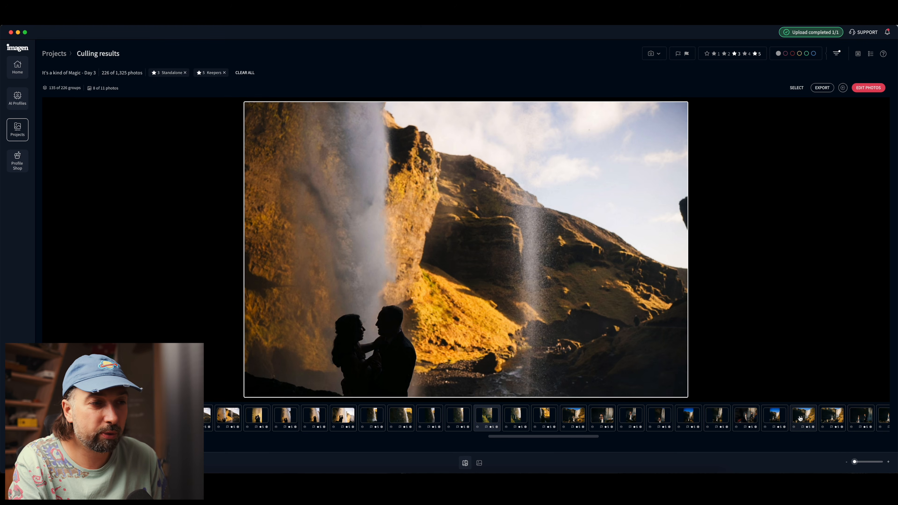
left_click(752, 420)
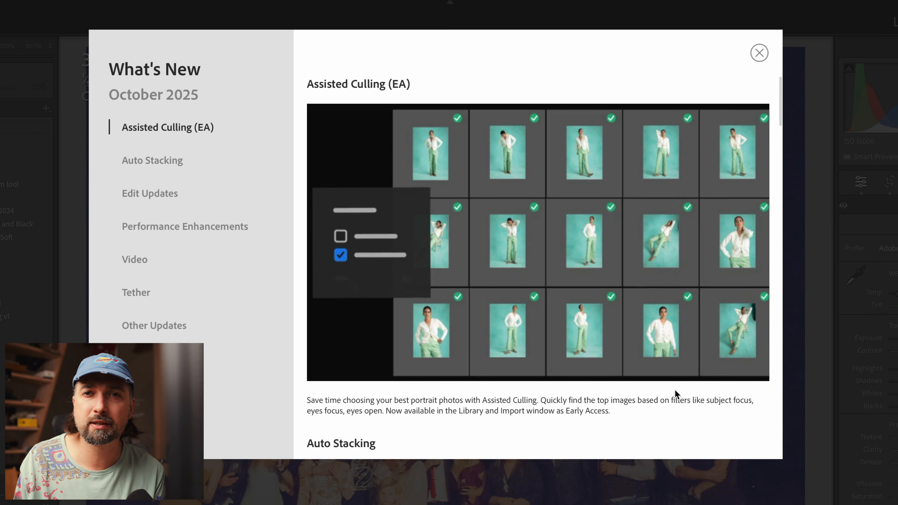
Step: Switch to Lightroom Classic's October 2025 What's New window and read about Assisted Culling, Auto Stacking and Dust Removal
scroll(674, 389, "down", 3)
scroll(676, 391, "down", 5)
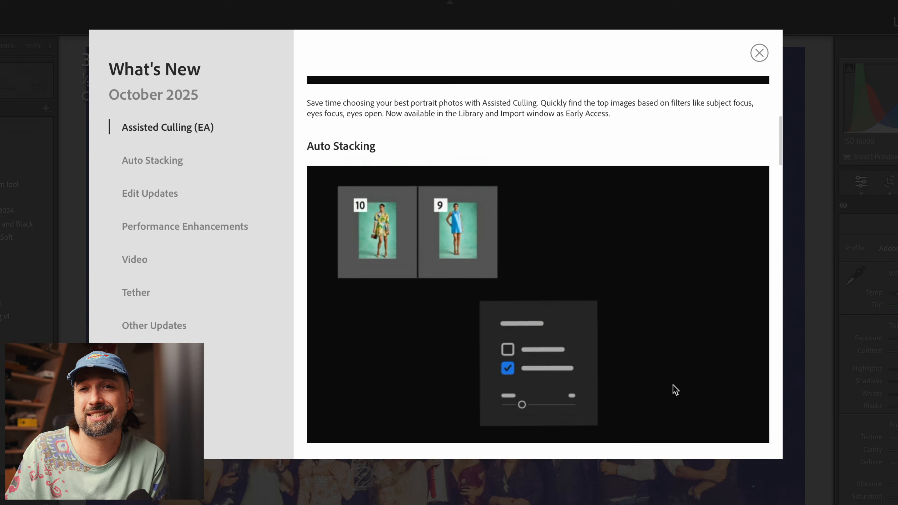
scroll(673, 388, "down", 7)
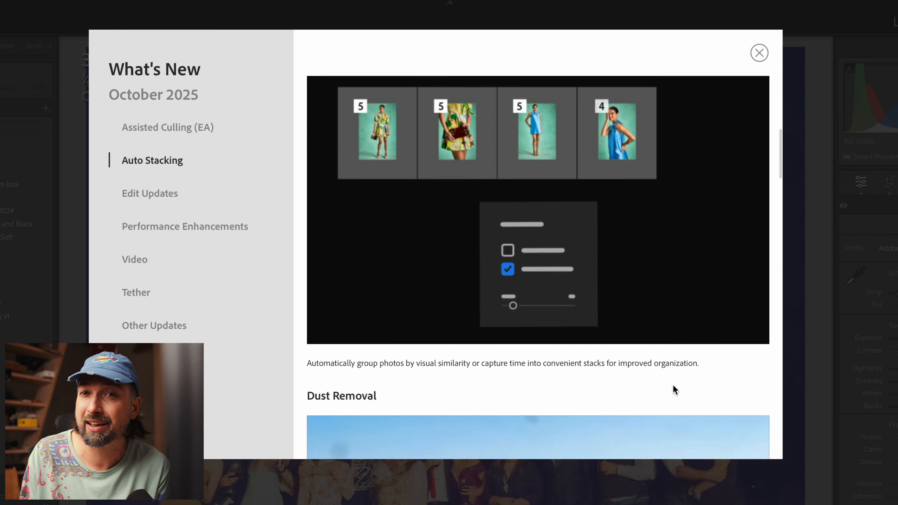
scroll(670, 389, "down", 1)
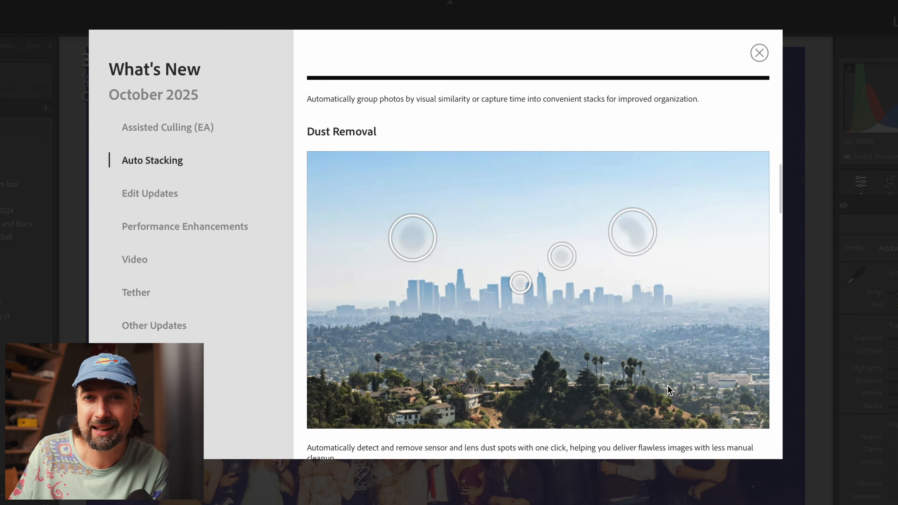
scroll(670, 390, "down", 1)
scroll(669, 390, "down", 5)
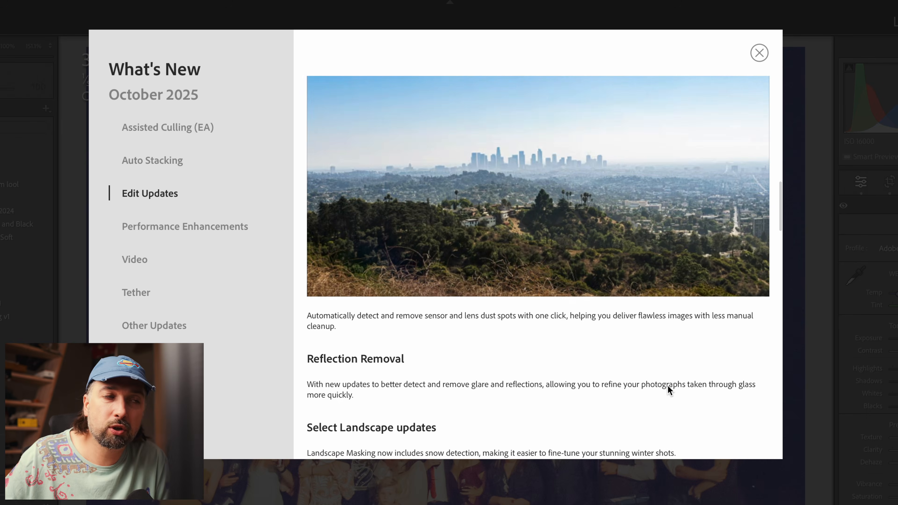
Step: Read the remaining edit updates, from Reflection Removal through Color Variance, Shadow Detection and HDR editing, up to the Performance Enhancements section
scroll(667, 387, "down", 2)
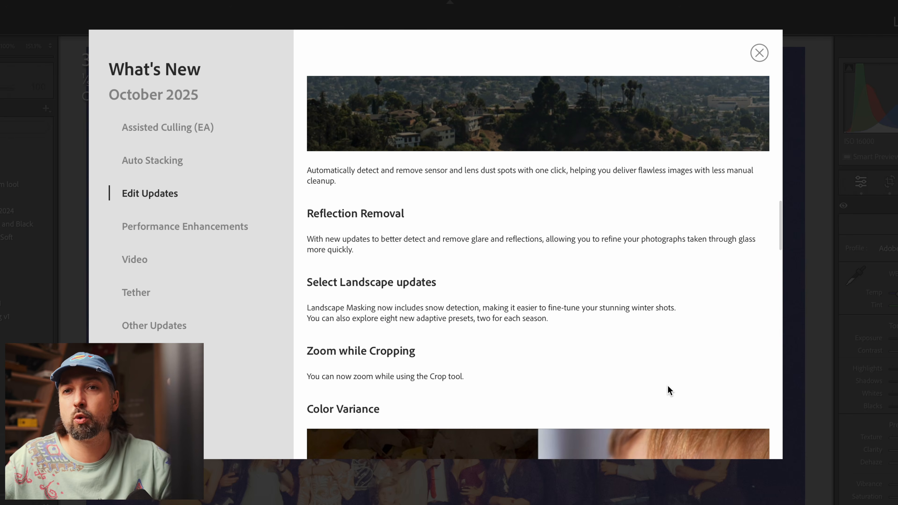
scroll(667, 386, "down", 2)
scroll(670, 390, "down", 6)
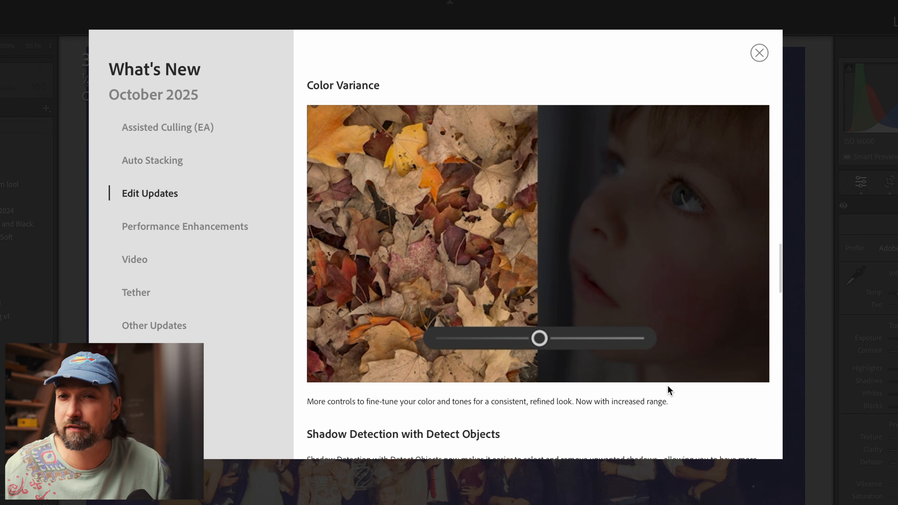
scroll(666, 385, "up", 1)
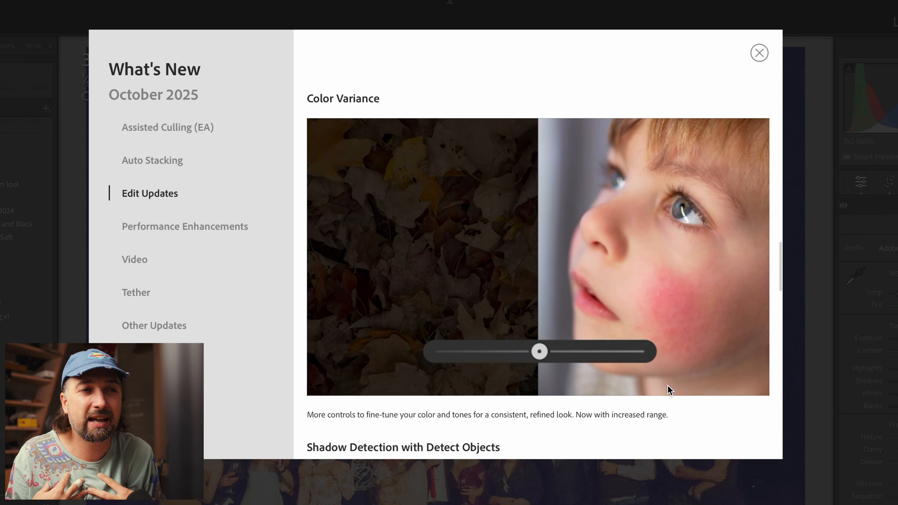
scroll(635, 398, "down", 1)
scroll(634, 397, "down", 5)
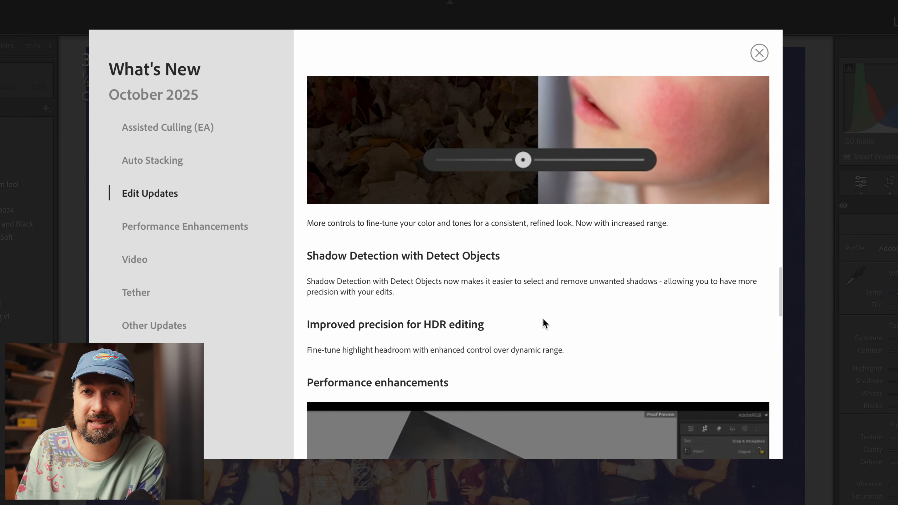
scroll(543, 322, "down", 3)
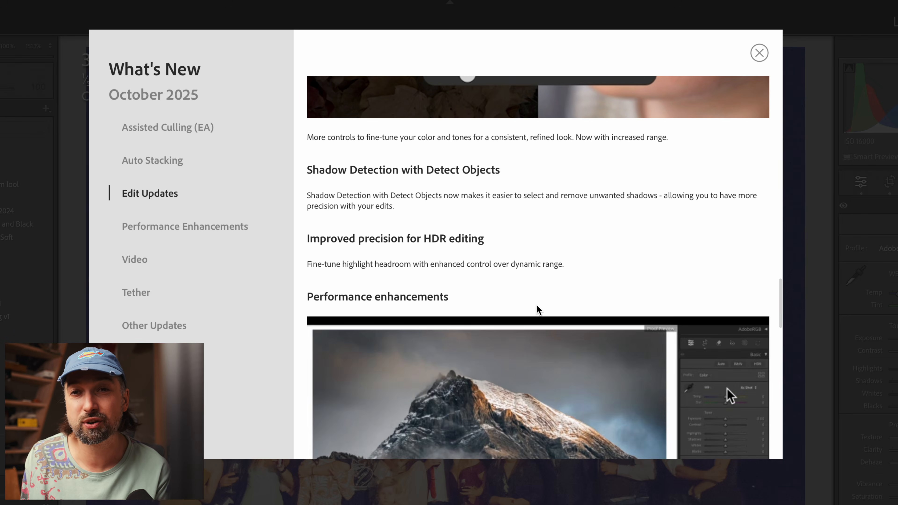
scroll(534, 302, "down", 3)
scroll(535, 301, "down", 3)
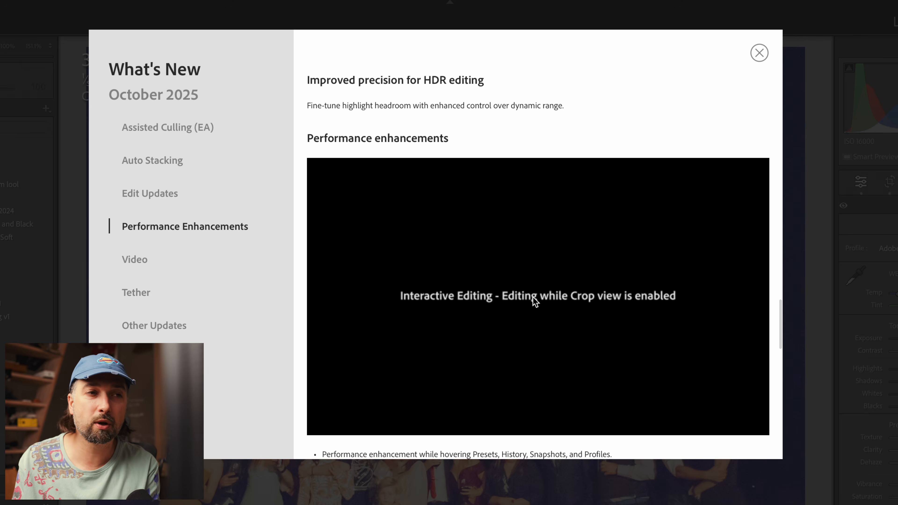